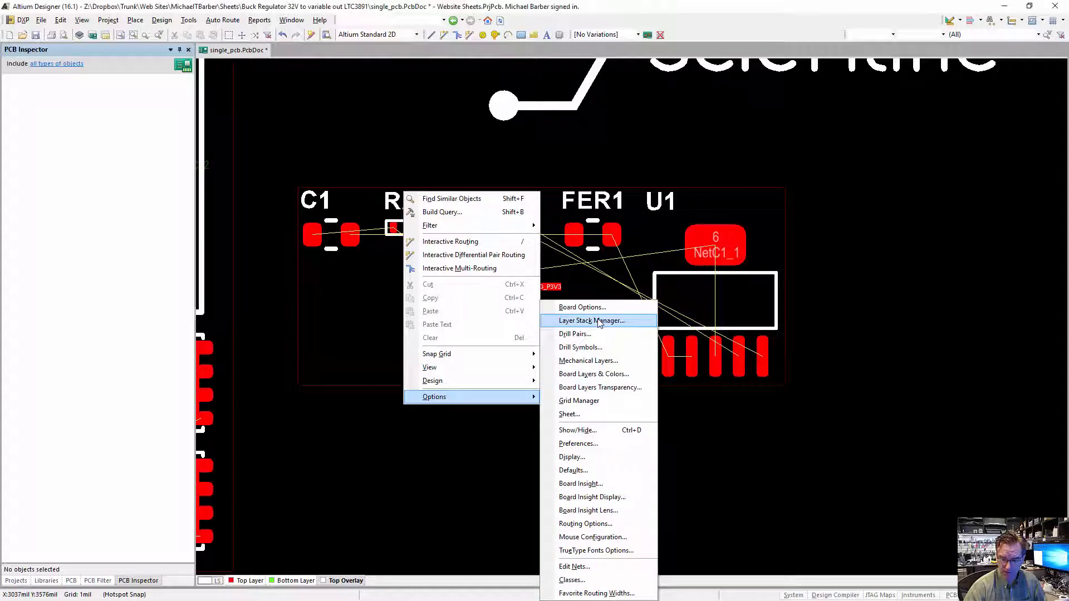
Add two internal planes below the Top Layer in the board's layer stack and accept the stackup.
click(599, 321)
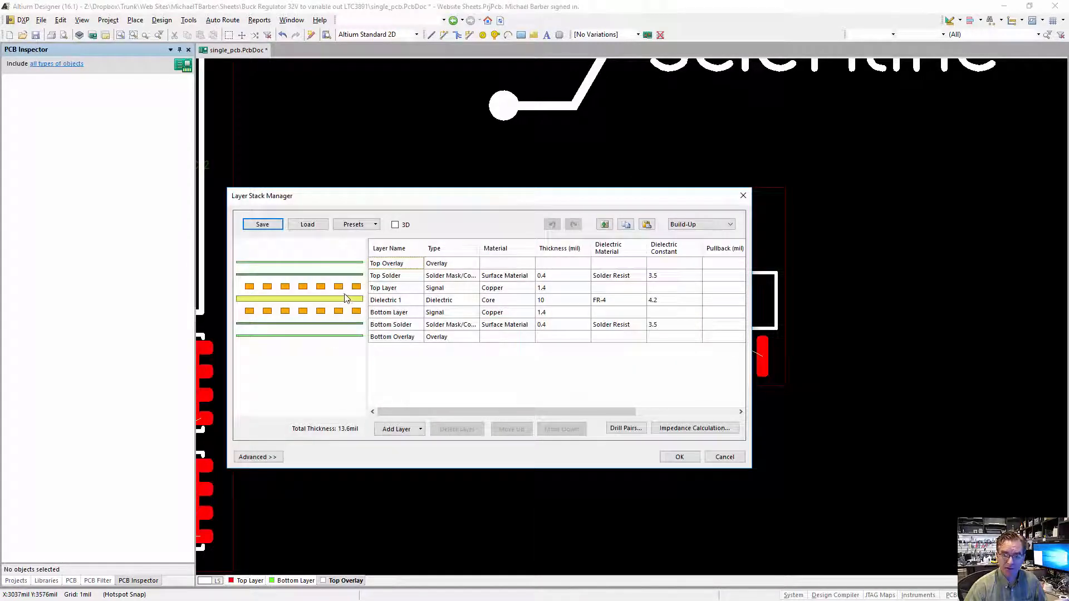
click(341, 292)
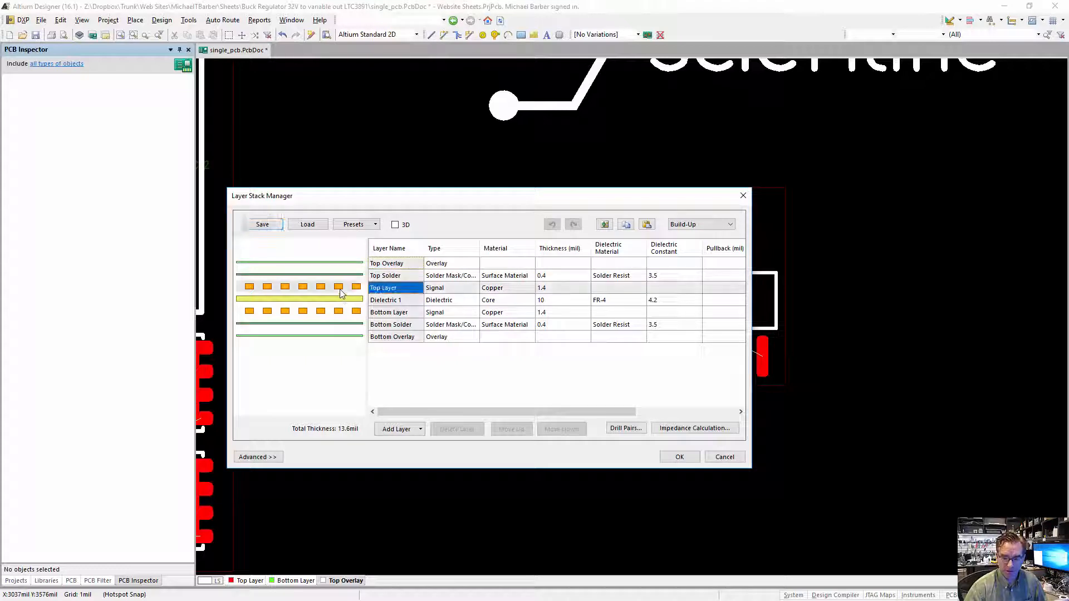
click(398, 430)
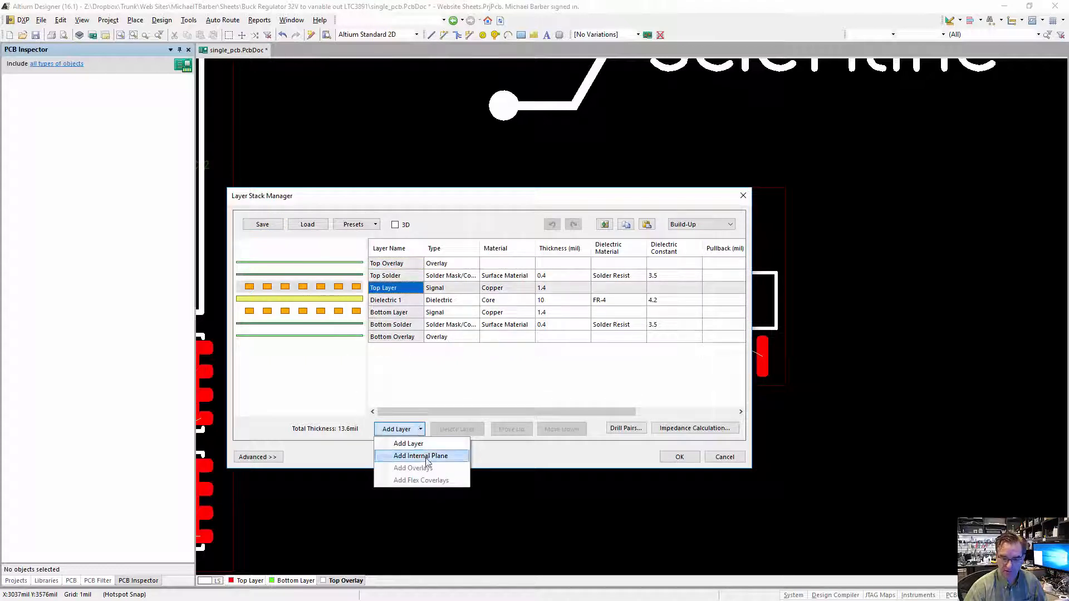
click(418, 452)
click(398, 429)
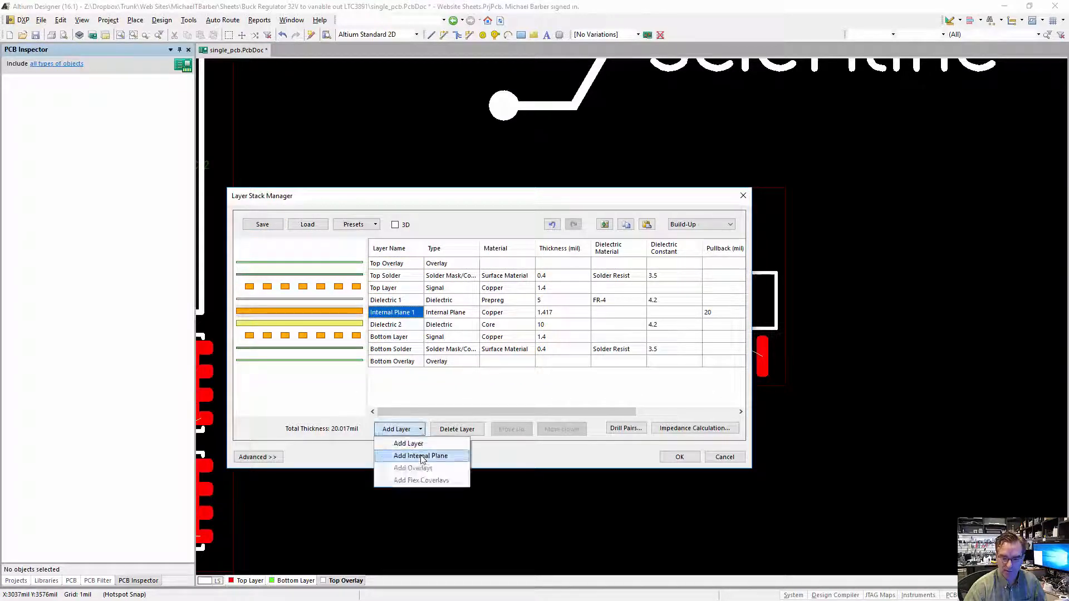
click(422, 451)
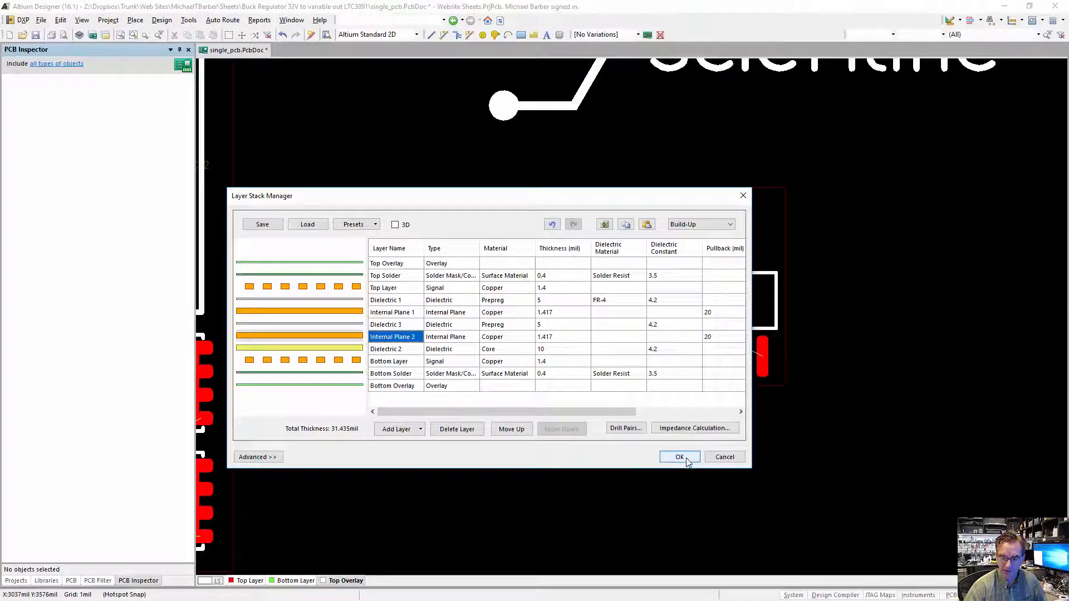
click(680, 457)
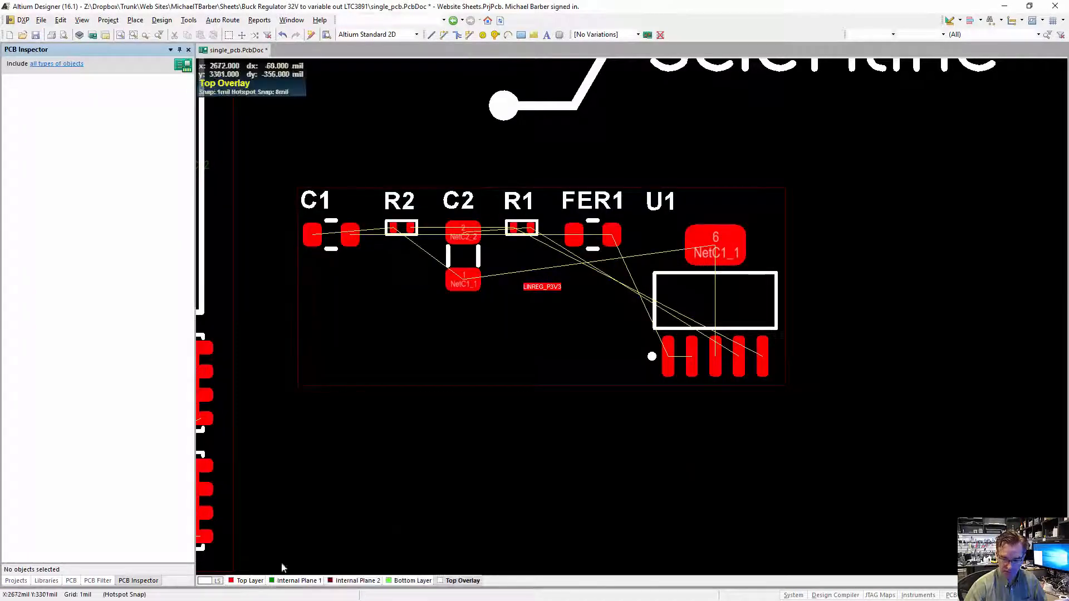
Examine the internal plane entries in the board layers and colors settings.
click(204, 582)
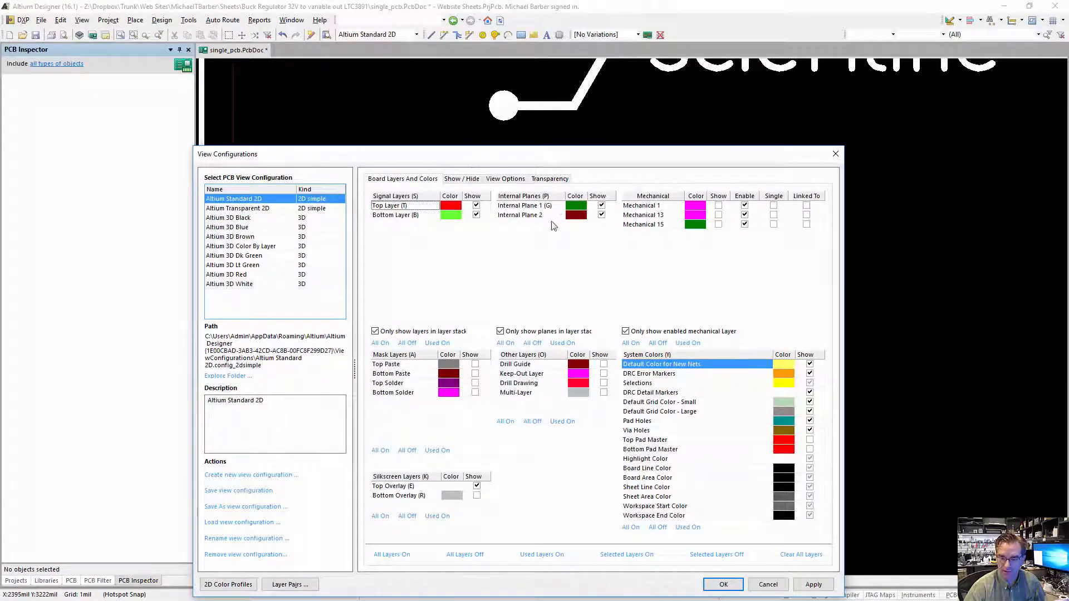
click(546, 206)
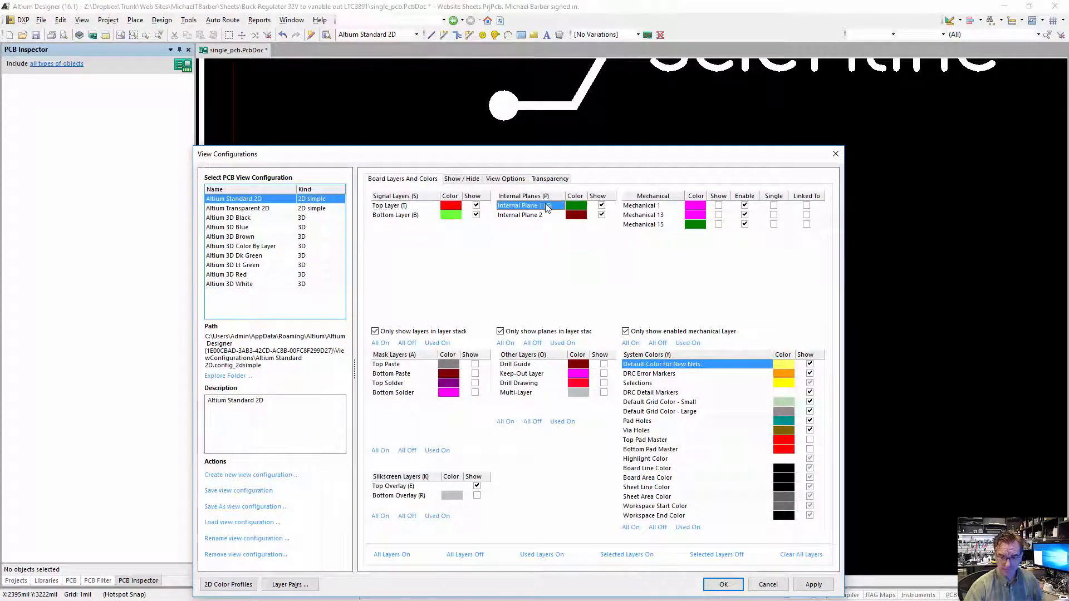
click(724, 585)
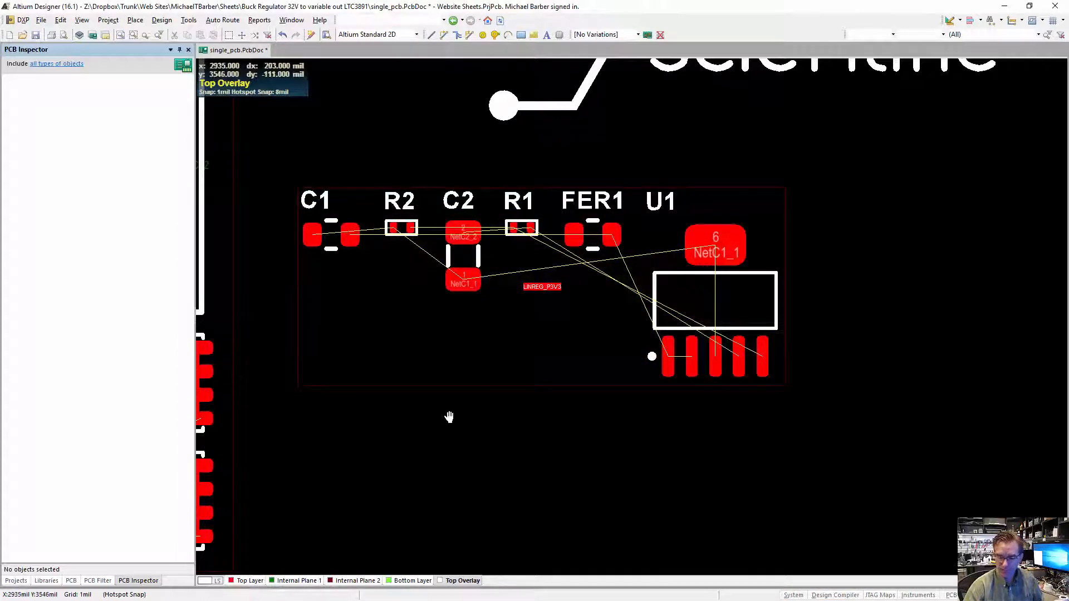
Make Internal Plane 1 the active layer and display the whole board in single-layer mode.
right_drag(449, 417, 403, 456)
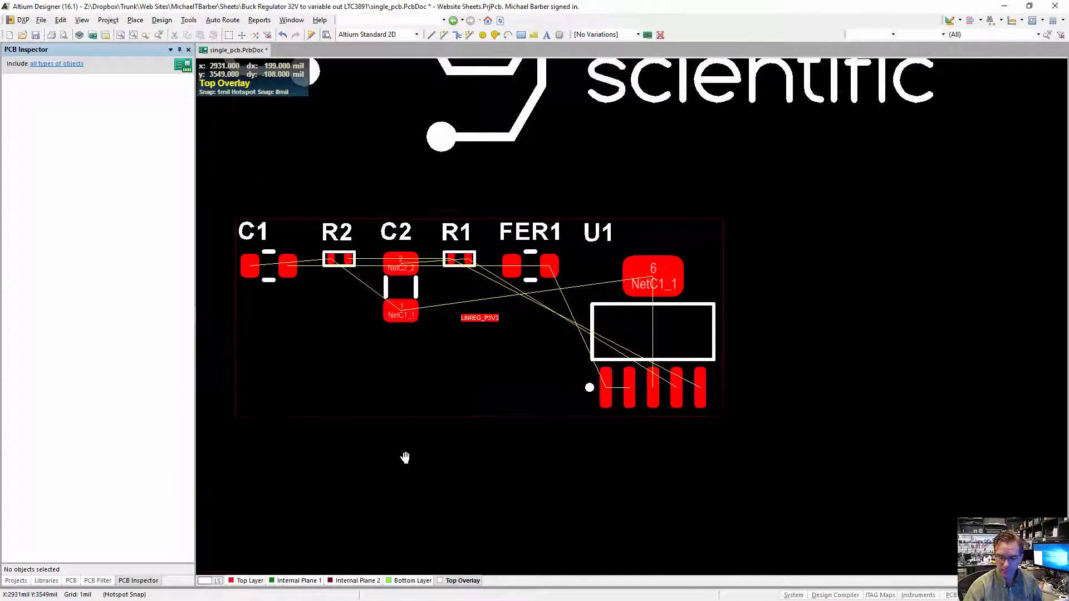
click(295, 581)
ctrl+scroll(417, 474, down, 5)
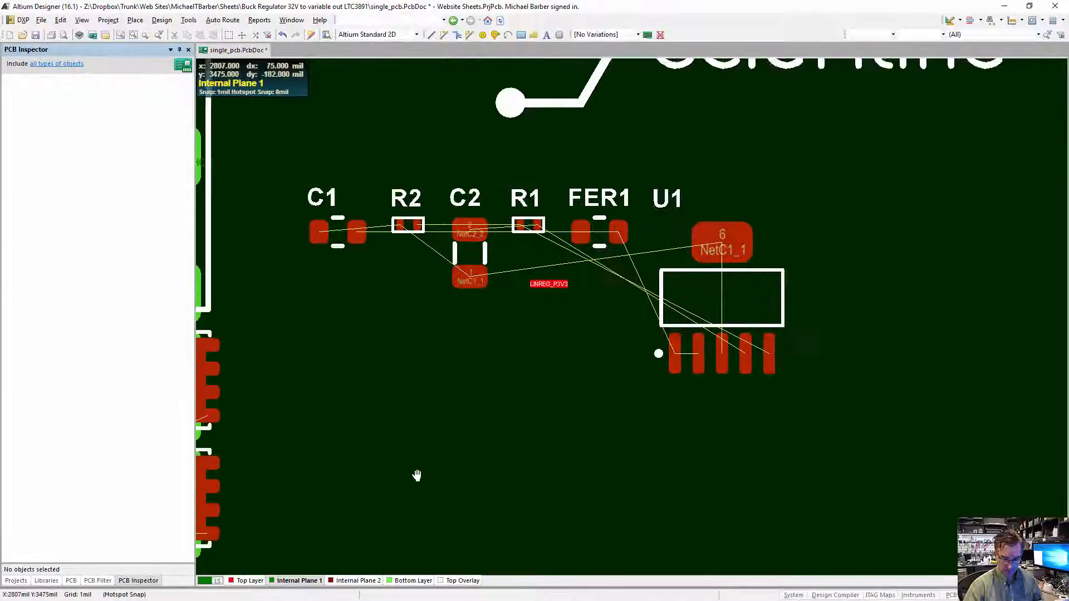
right_drag(438, 372, 472, 143)
ctrl+scroll(459, 226, down, 1)
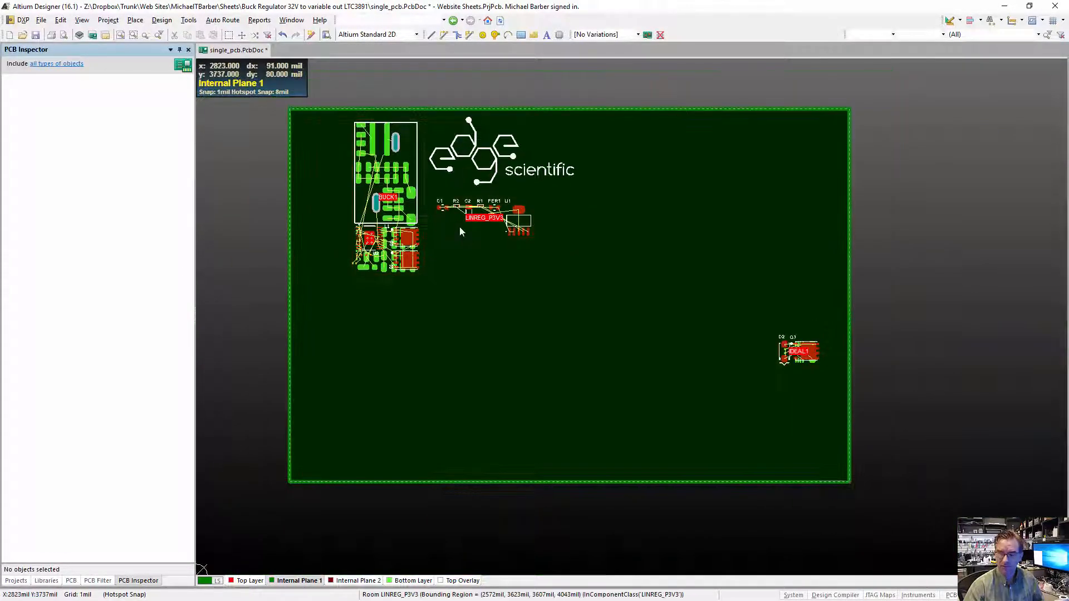
right_drag(460, 226, 504, 242)
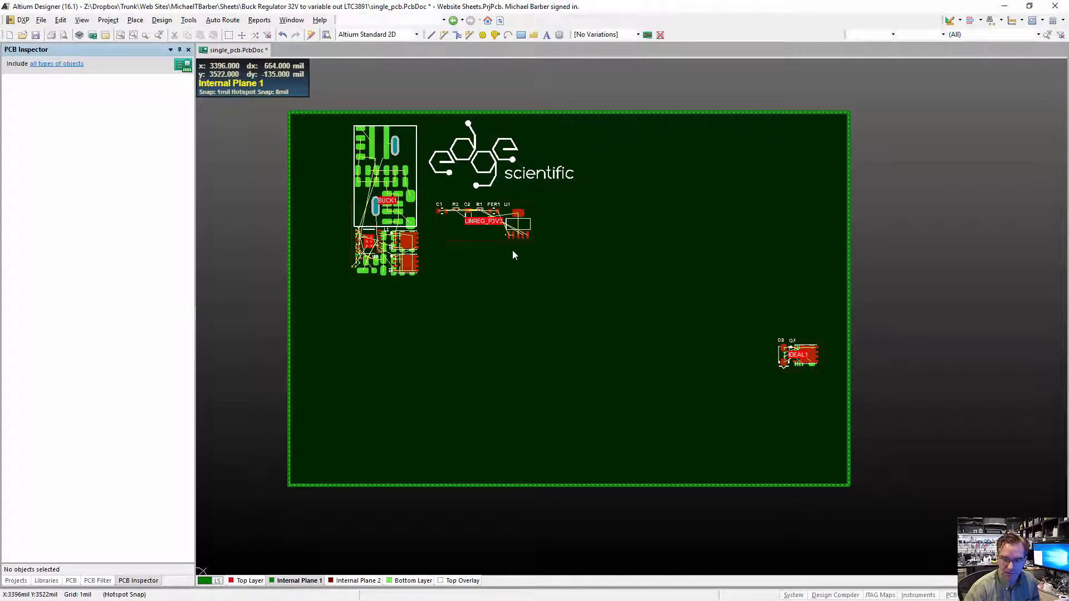
key(shift+s)
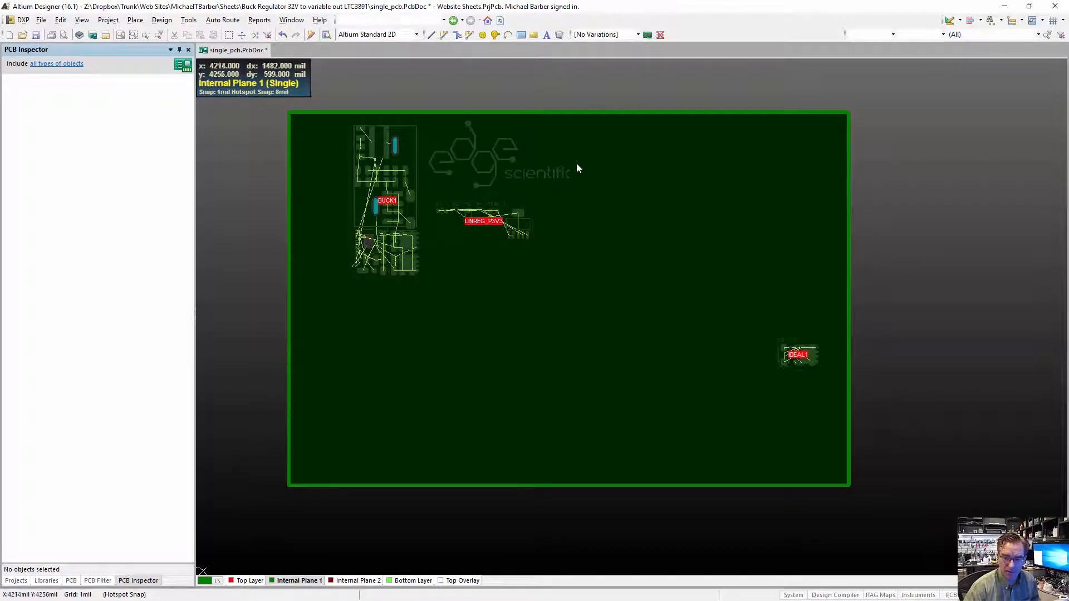
right_drag(573, 153, 545, 209)
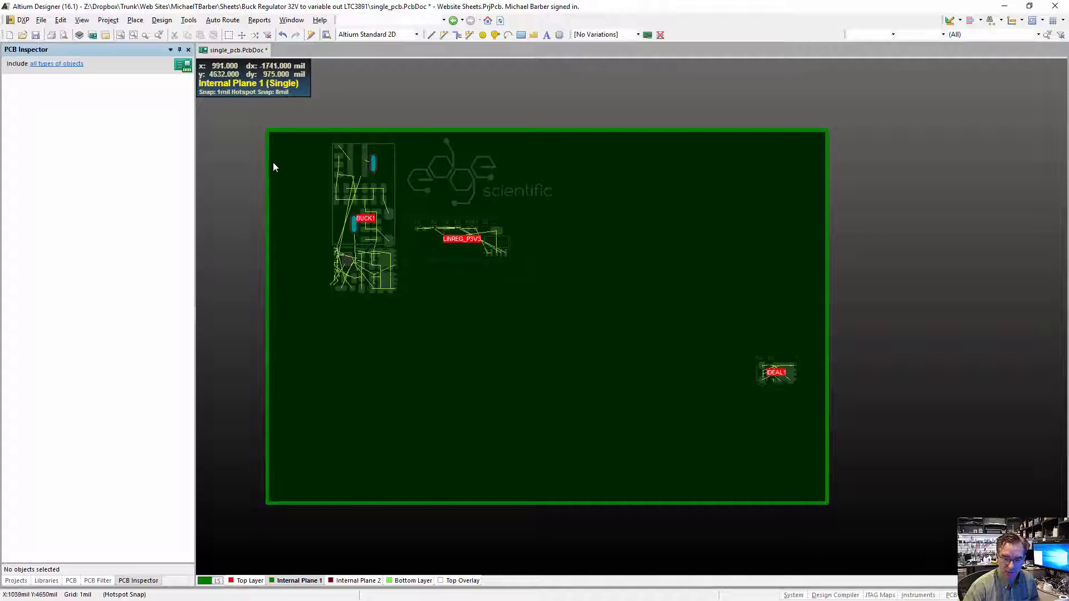
Connect Internal Plane 1 to the GND net.
double_click(291, 203)
click(538, 298)
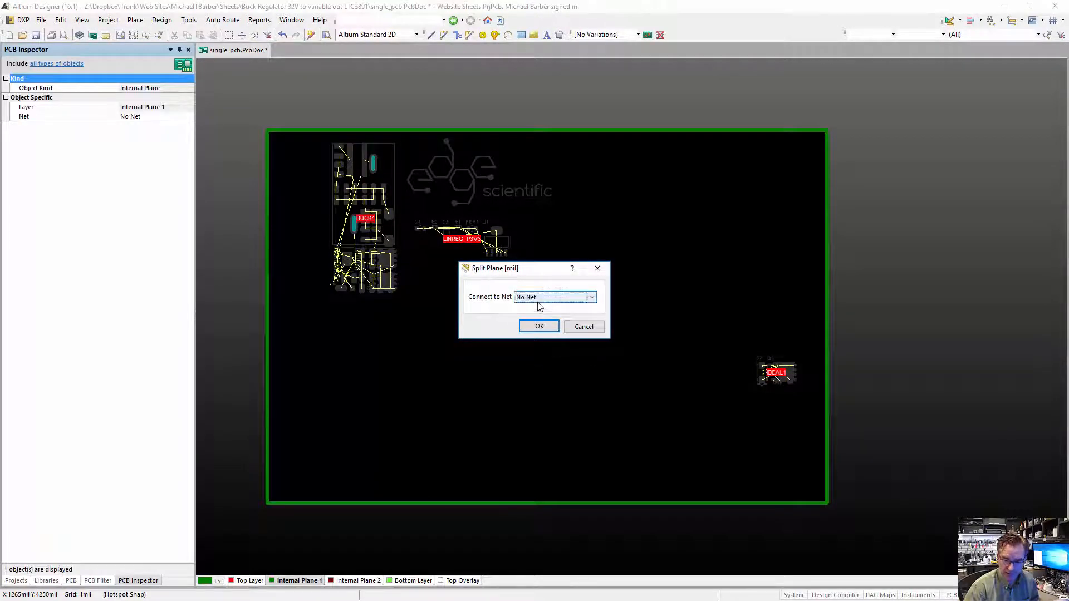
click(532, 340)
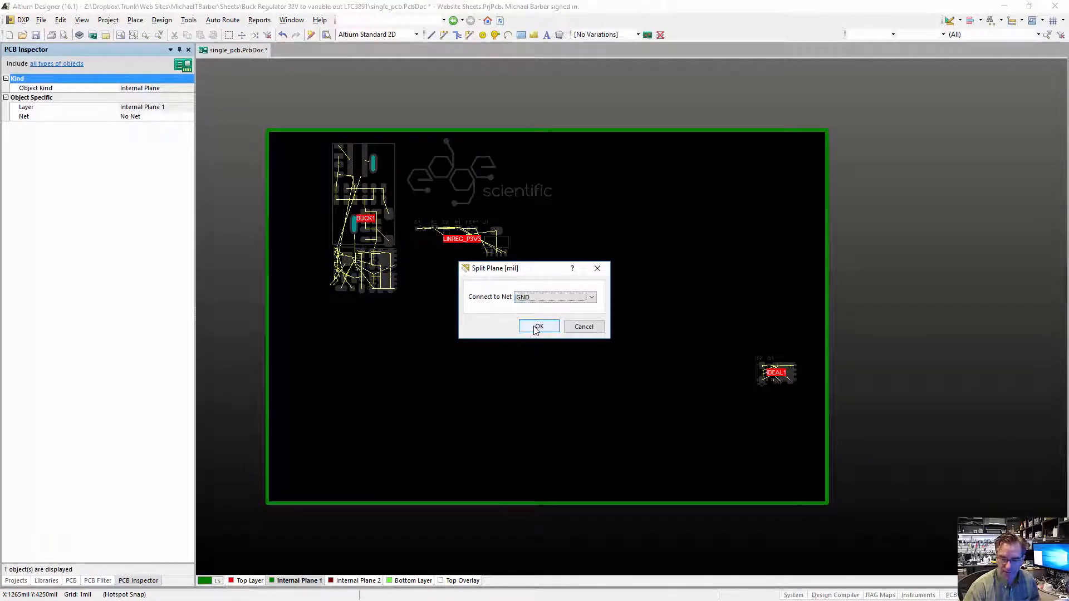
click(535, 328)
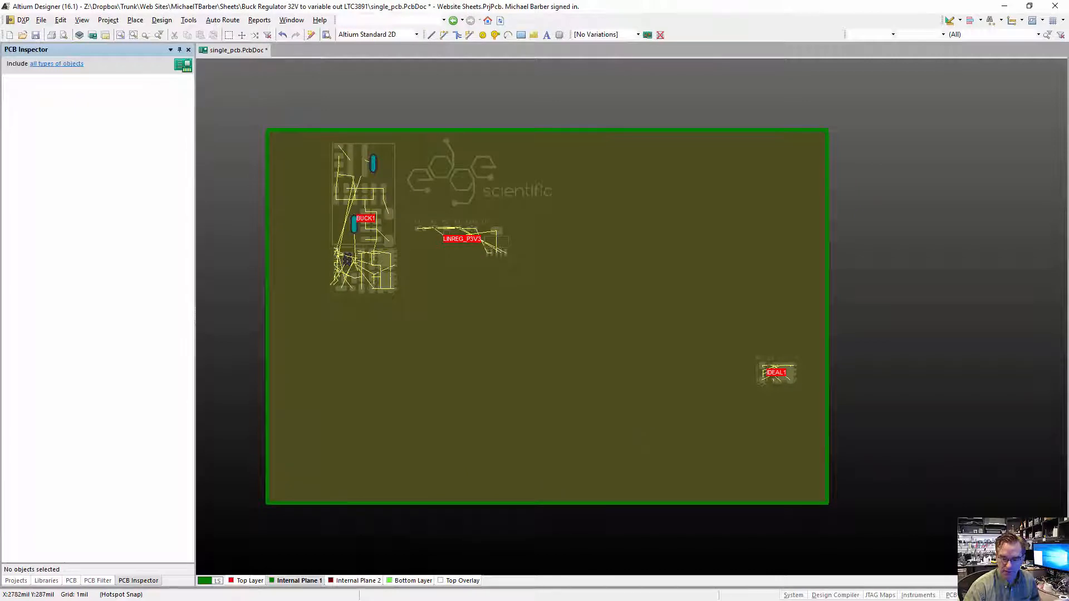
Switch to Internal Plane 2 and connect it to the INT_VCC_2 net.
click(354, 581)
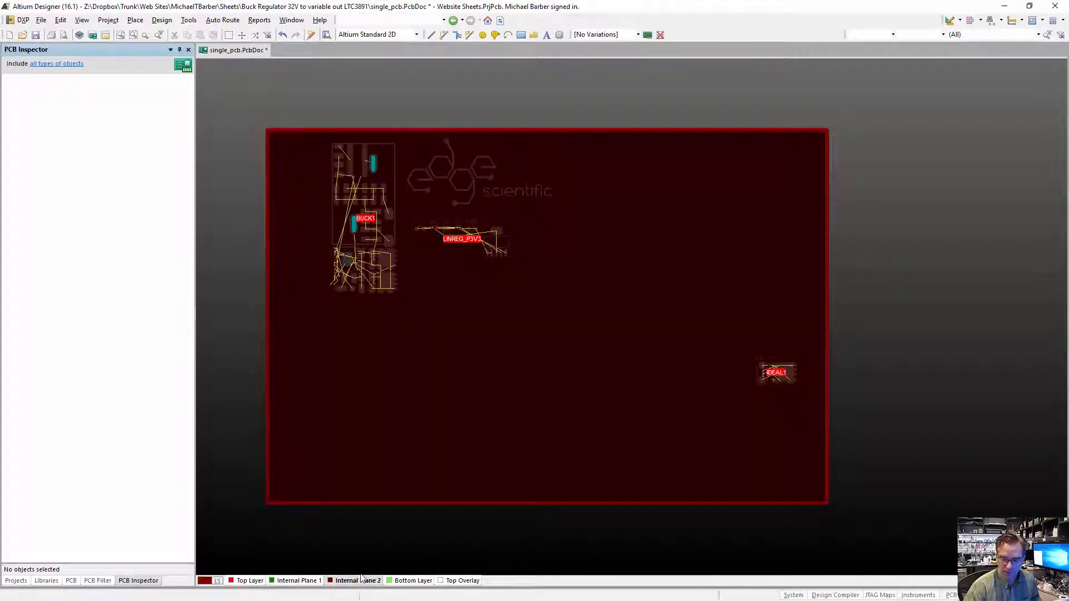
double_click(456, 280)
click(555, 298)
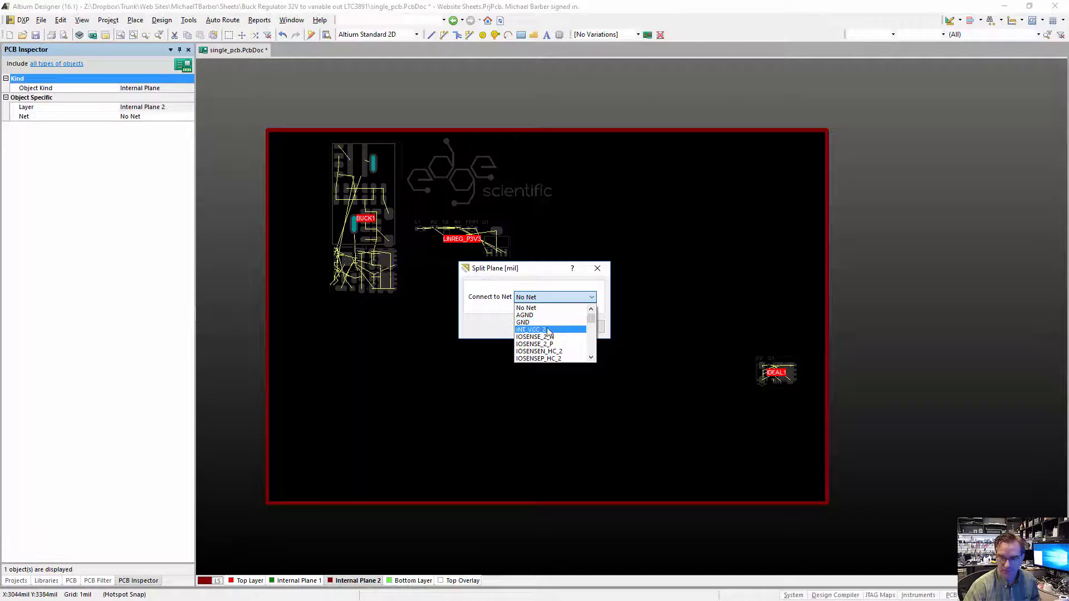
click(549, 332)
click(548, 328)
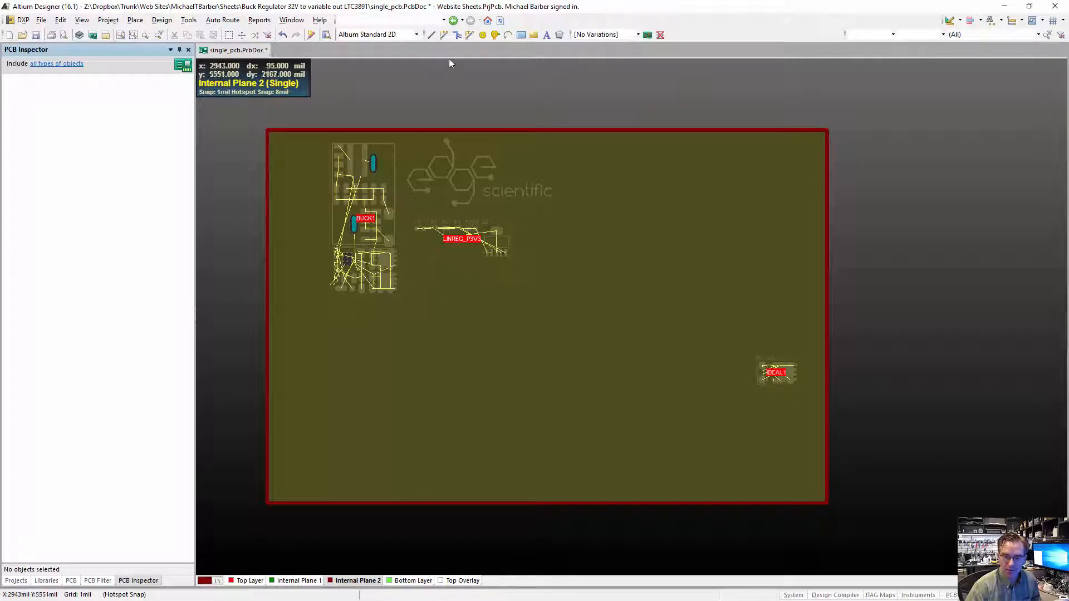
Set the snap grid to 25 mil for drawing lines on Internal Plane 2.
click(432, 35)
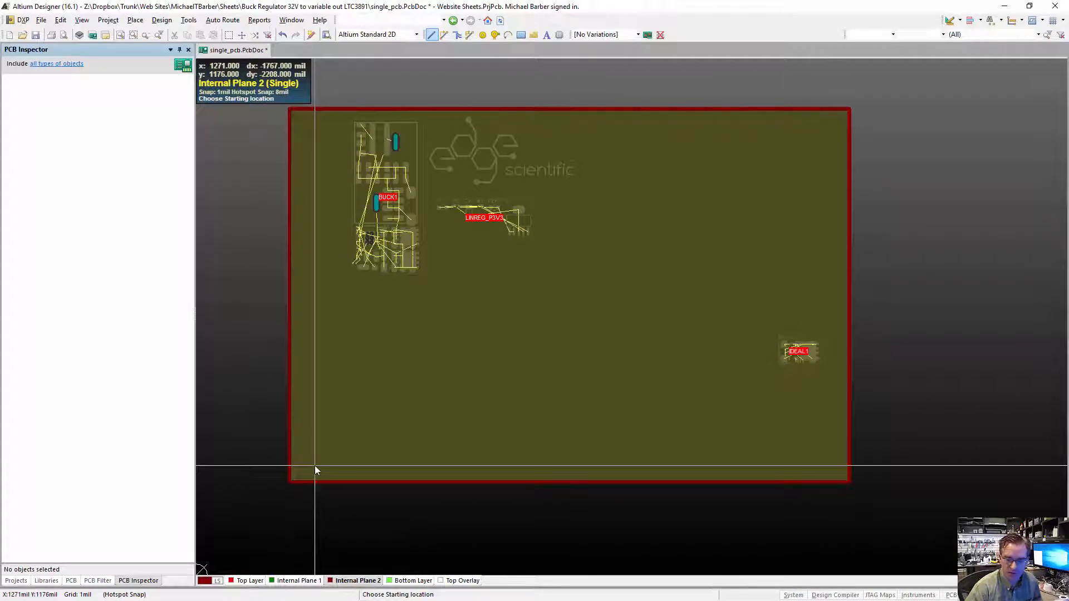
ctrl+scroll(289, 482, up, 2)
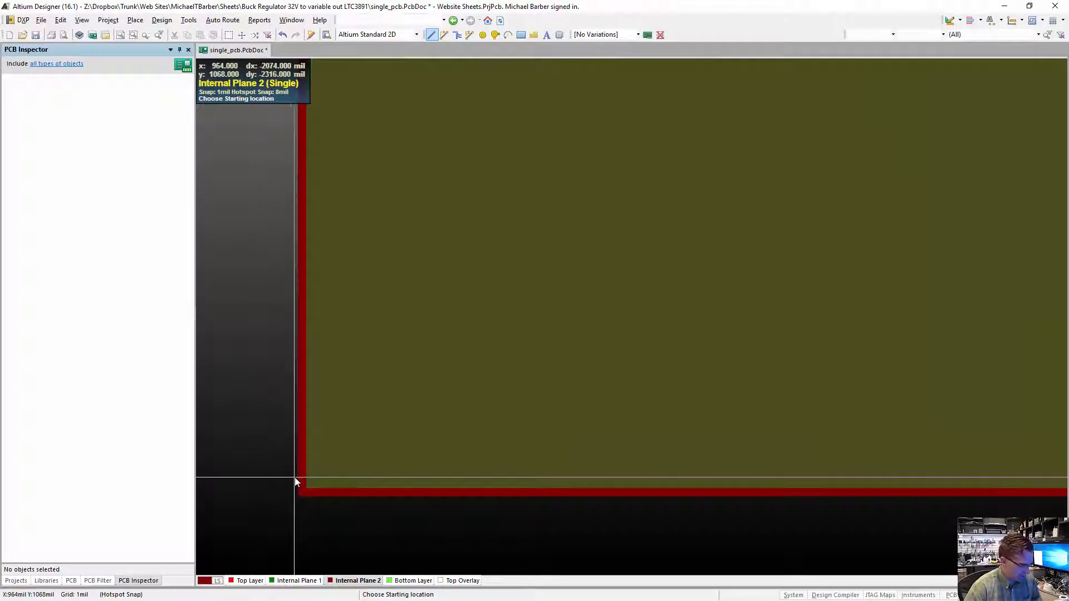
key(g)
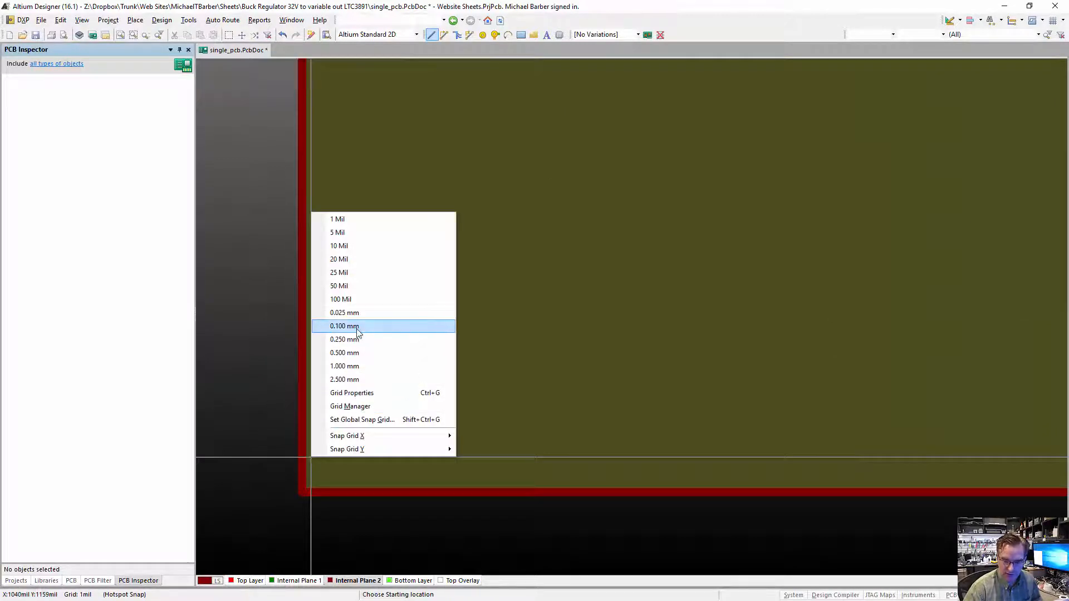
click(354, 272)
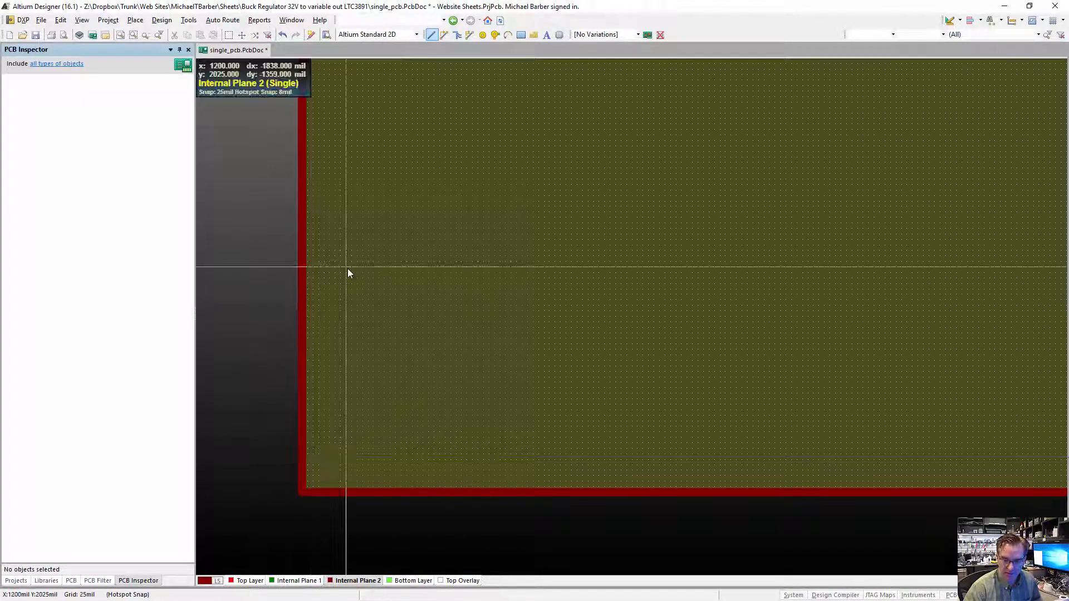
Draw split lines on Internal Plane 2 enclosing a rectangle about 950 by 700 mil at the board's lower-left corner.
key(p)
key(l)
click(299, 491)
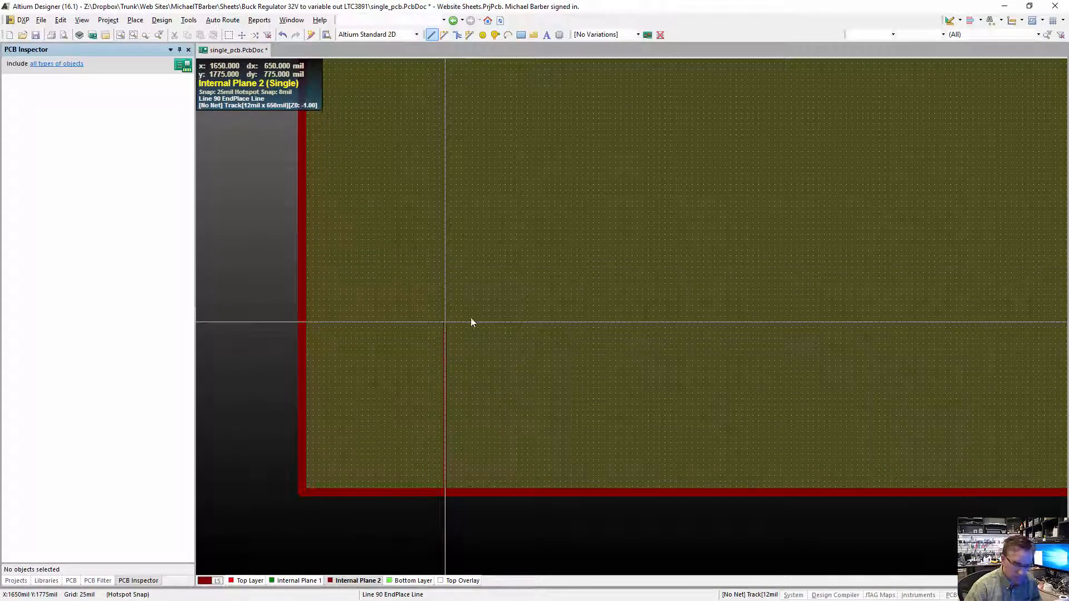
key(space)
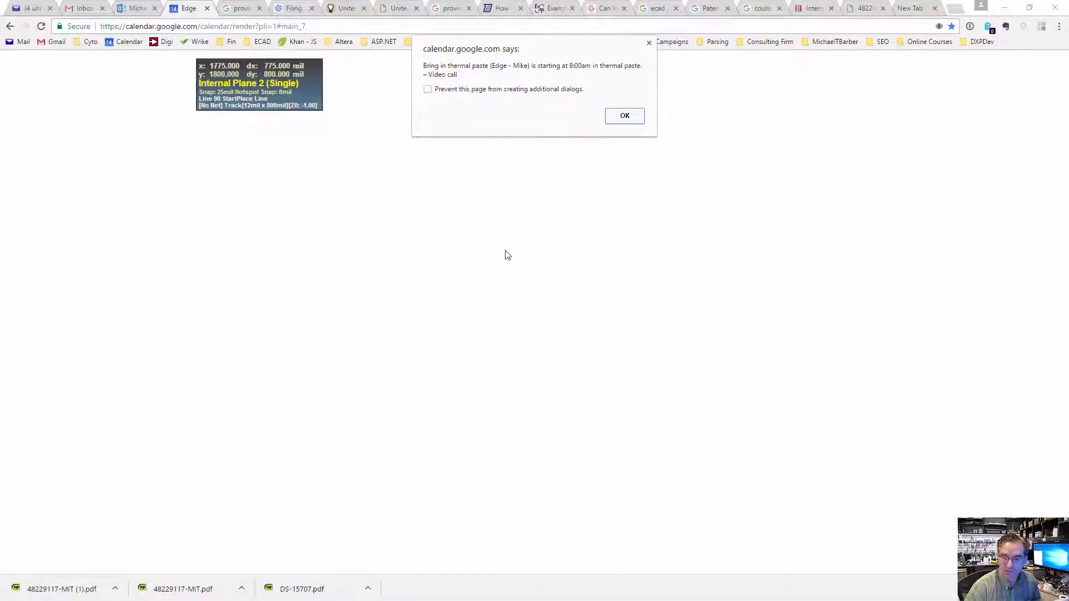
click(625, 114)
key(alt+Tab)
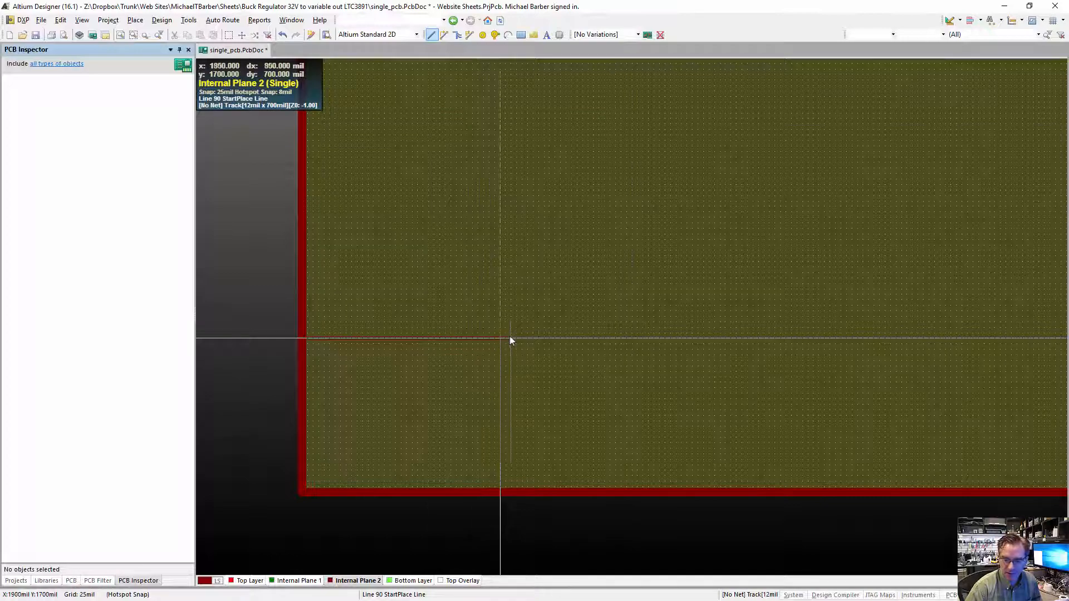
click(510, 338)
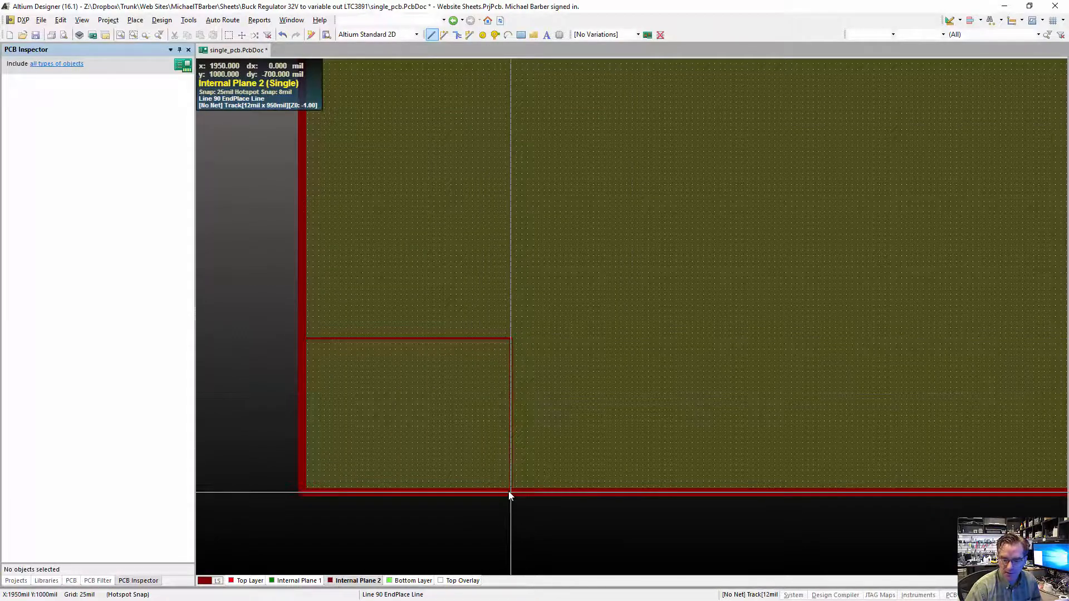
click(508, 493)
right_click(508, 494)
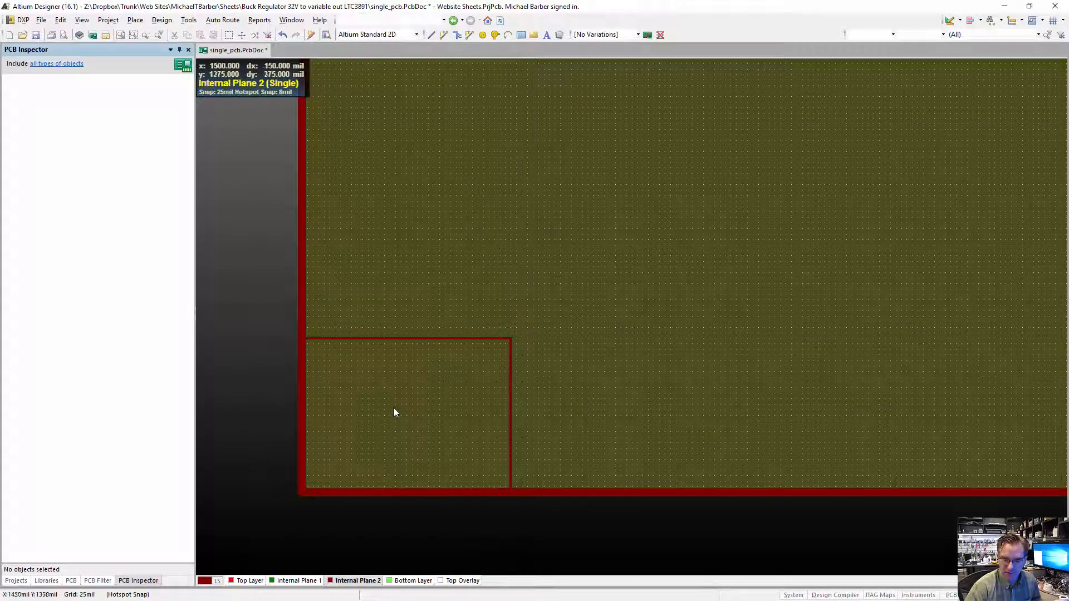
Check the width of the horizontal split line in its track properties.
ctrl+scroll(502, 384, up, 1)
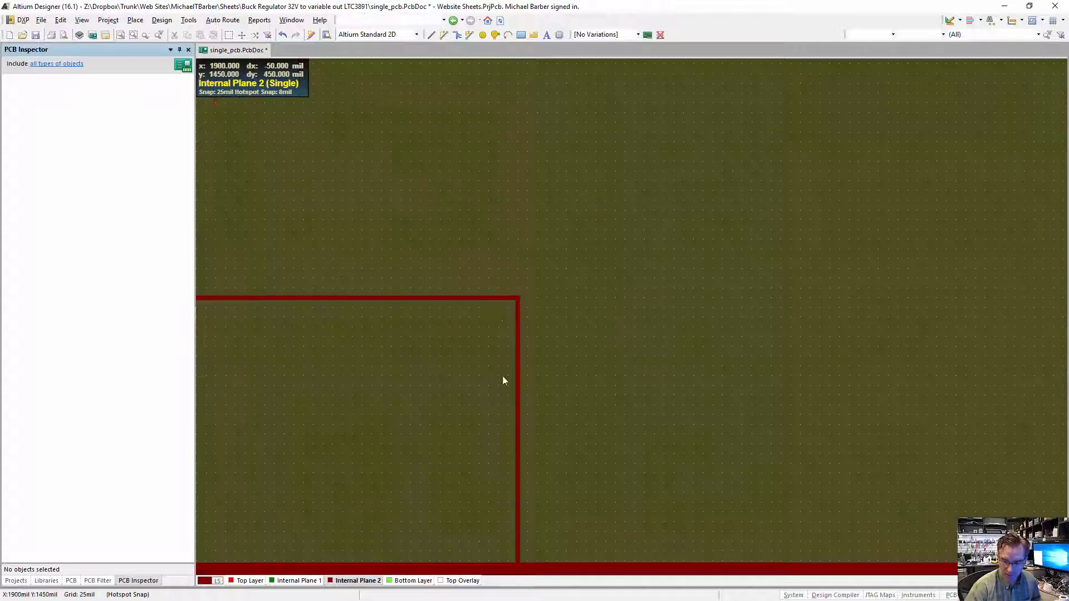
double_click(486, 297)
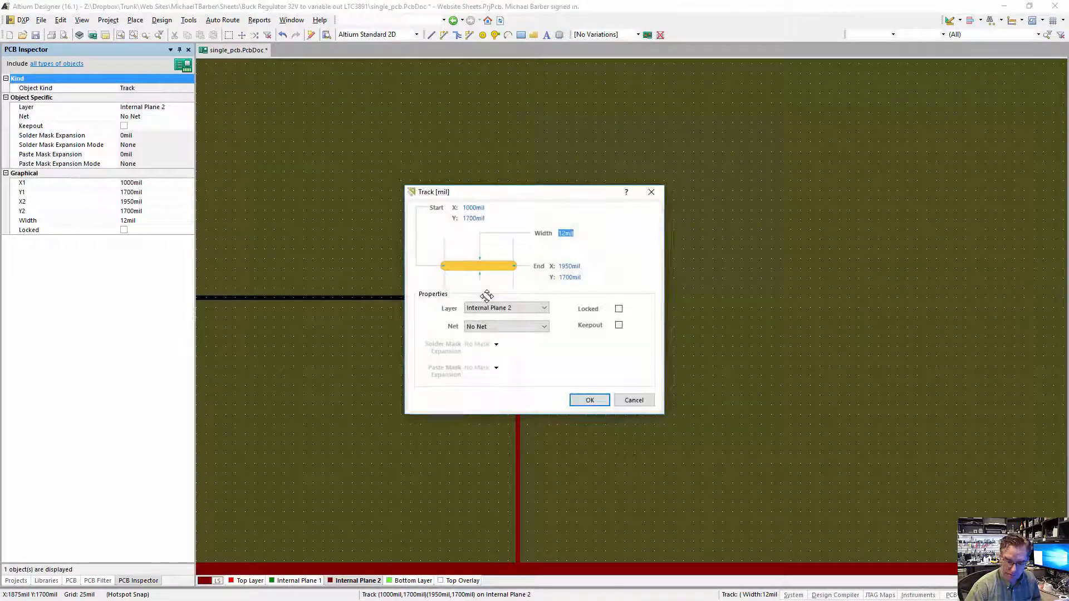
key(Return)
Connect the rectangular split region at the board's lower-left corner of Internal Plane 2 to net P5V25.
right_drag(506, 327, 703, 108)
double_click(647, 191)
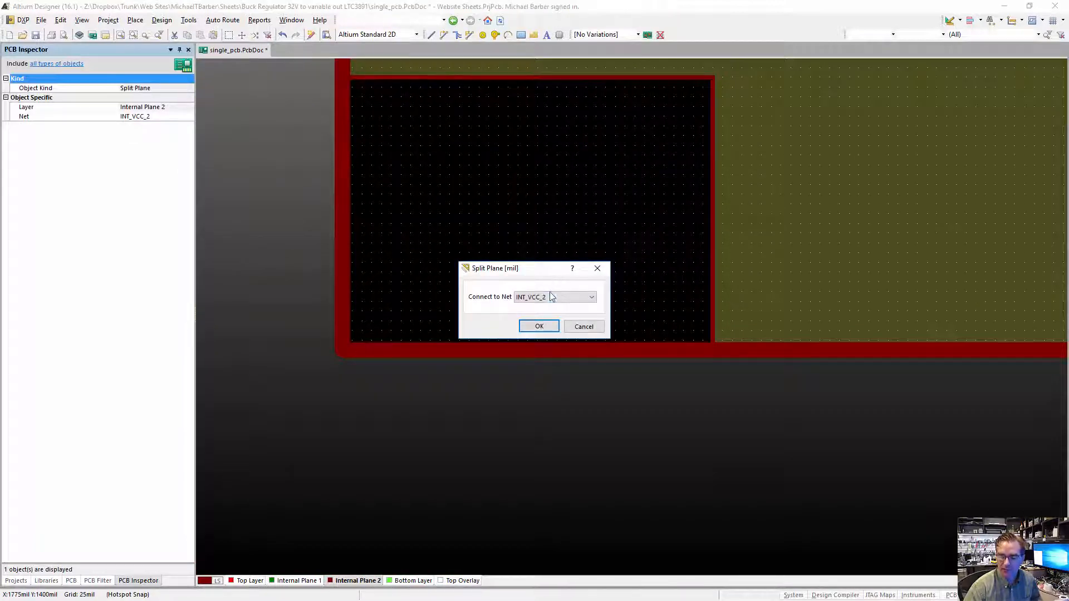
click(552, 297)
scroll(559, 323, down, 6)
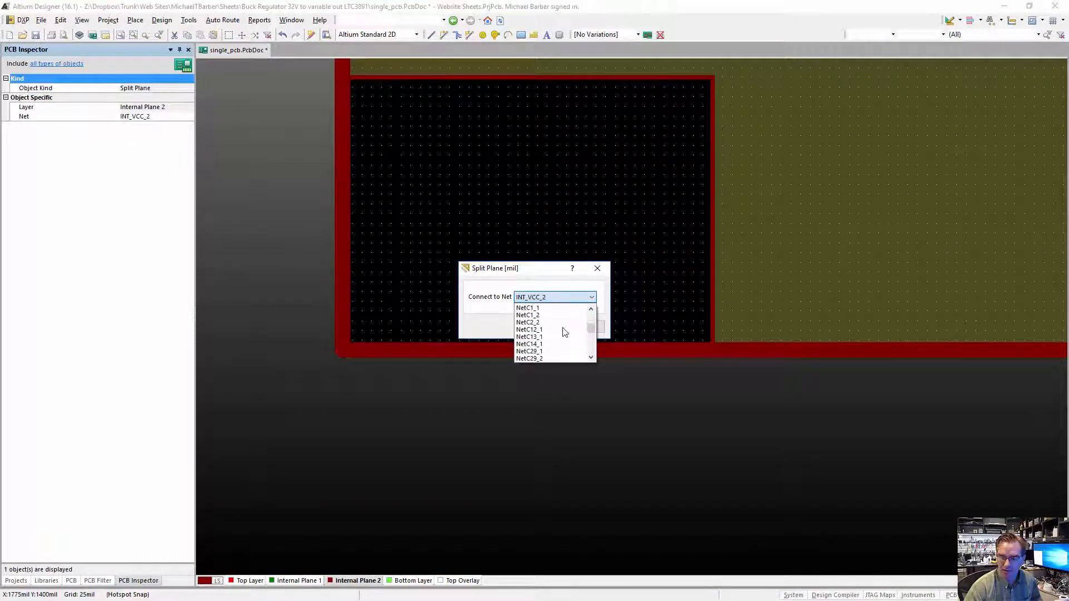
click(551, 337)
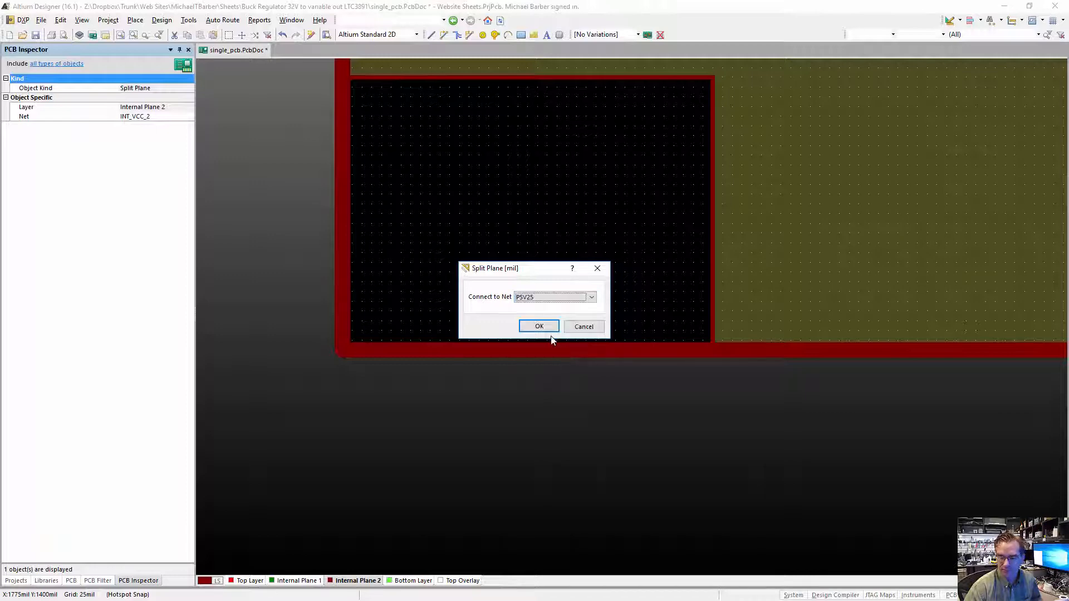
click(539, 327)
Check the net assignments of the surrounding plane region and the lower-left split region on Internal Plane 2.
right_drag(540, 401, 412, 556)
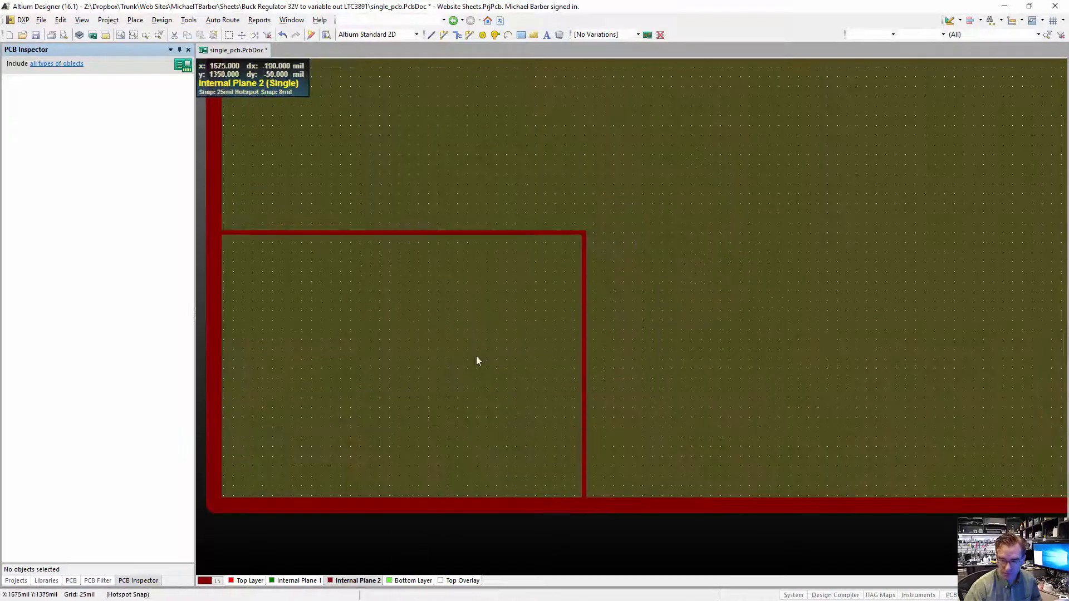
double_click(694, 369)
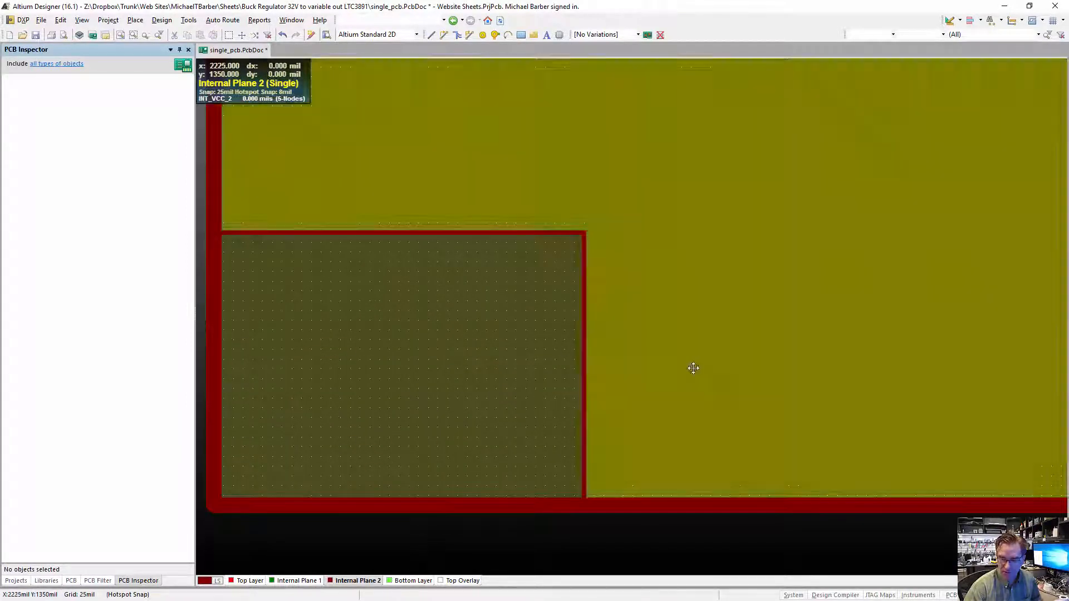
click(536, 329)
double_click(499, 346)
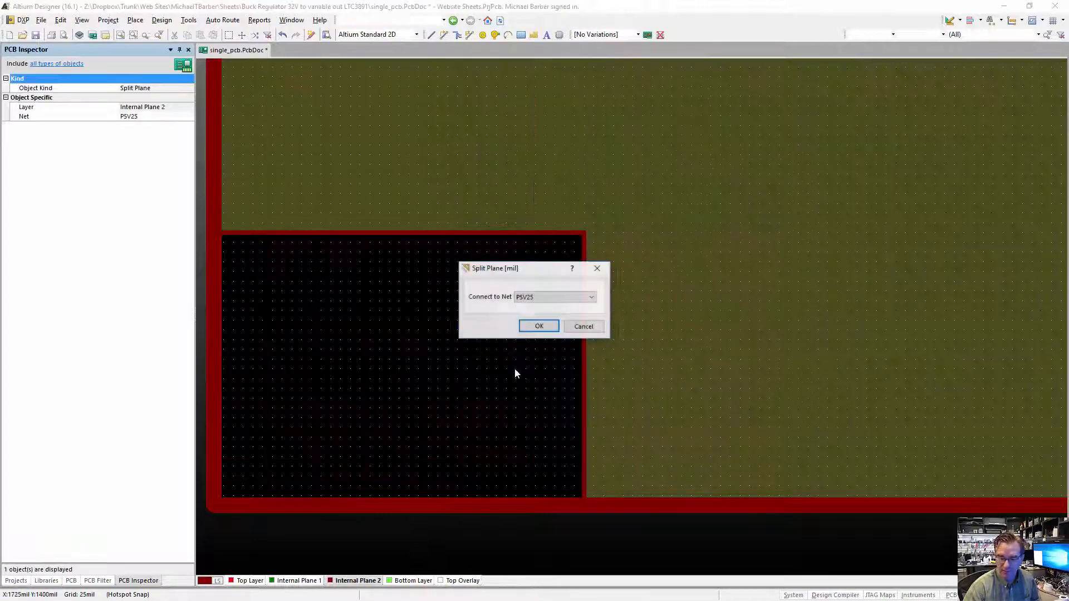
key(Return)
Make Top Overlay the active layer and turn off single-layer mode to show all layers together.
ctrl+scroll(517, 373, down, 1)
ctrl+scroll(518, 374, down, 3)
right_drag(534, 165, 468, 324)
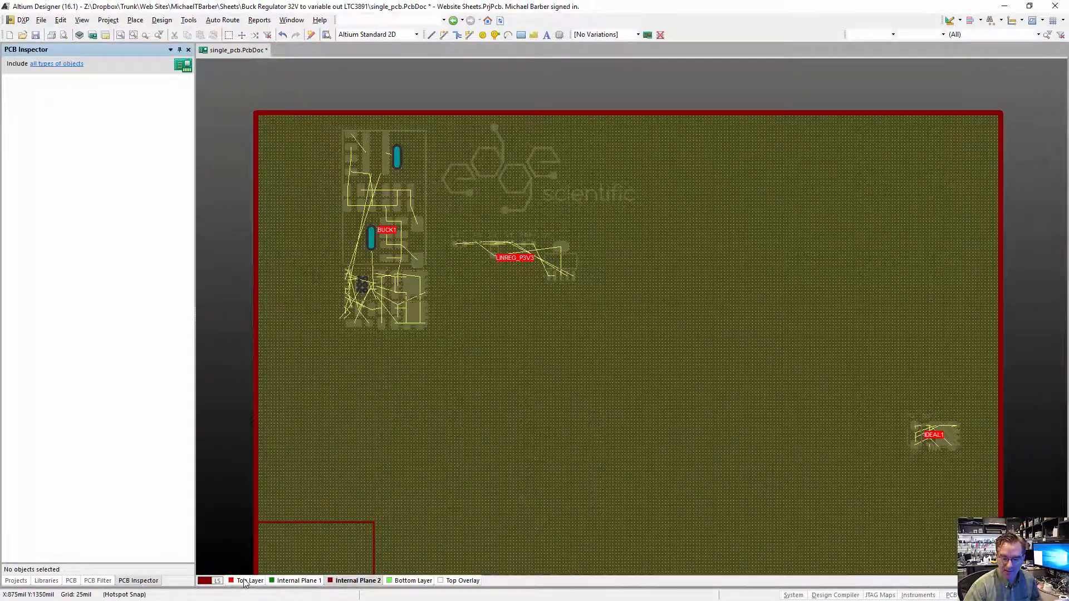
click(244, 582)
right_drag(368, 451, 423, 378)
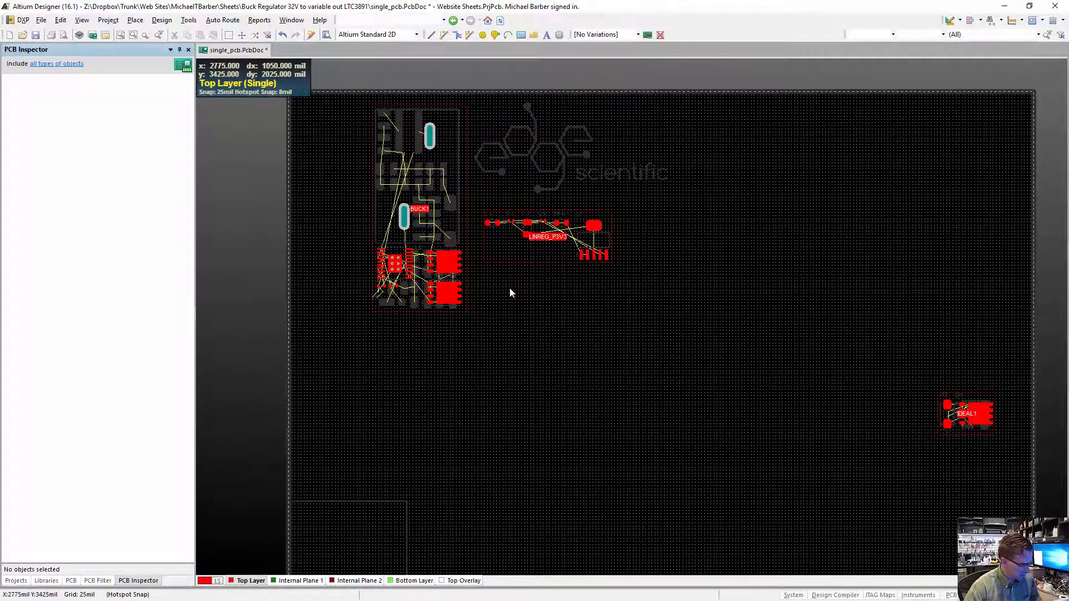
right_drag(470, 349, 486, 370)
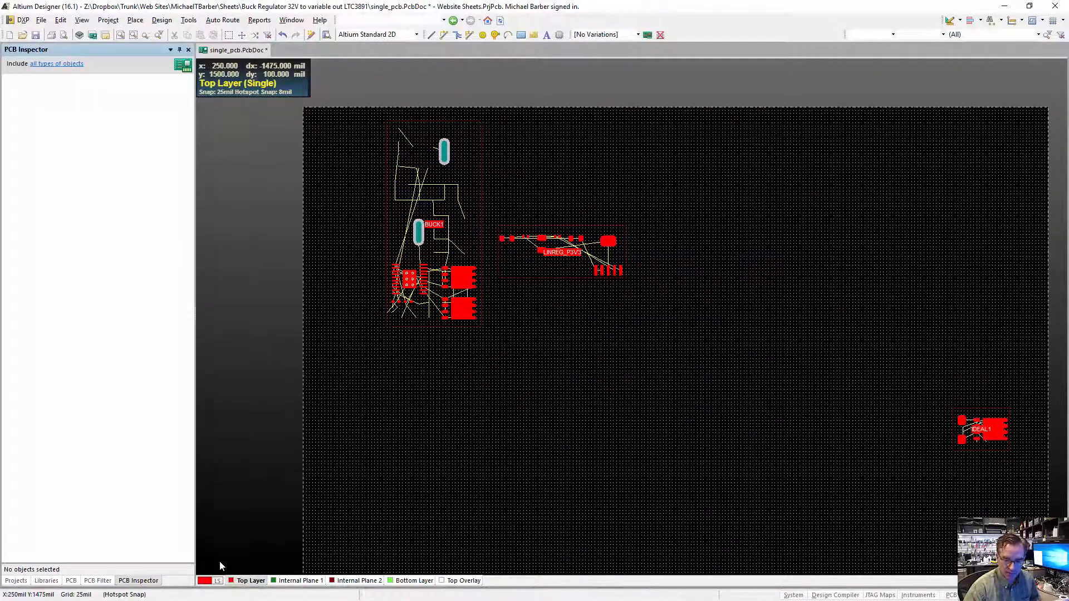
click(471, 581)
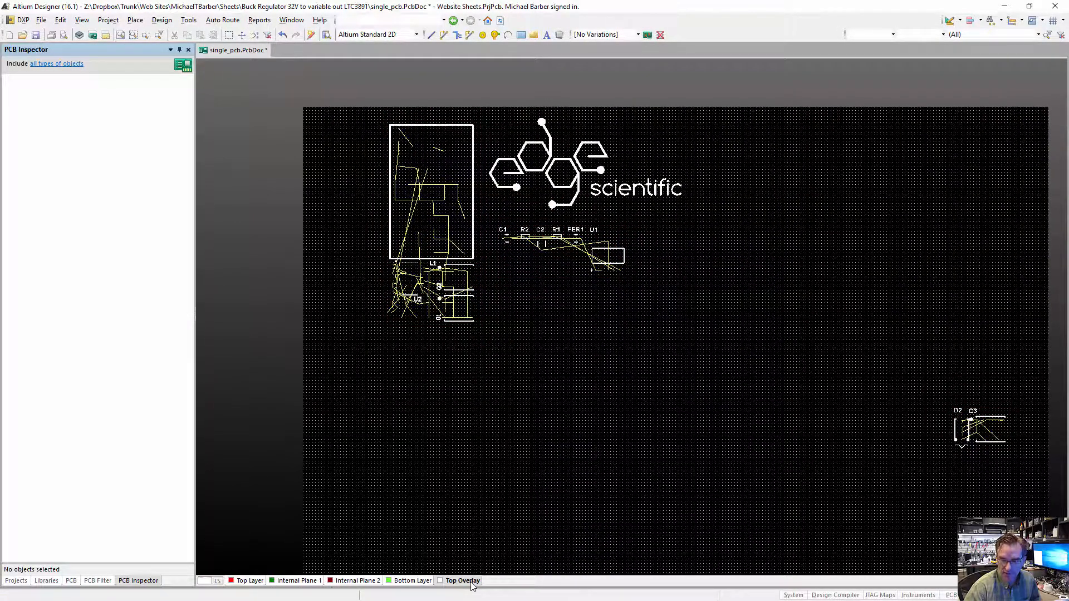
key(shift+s)
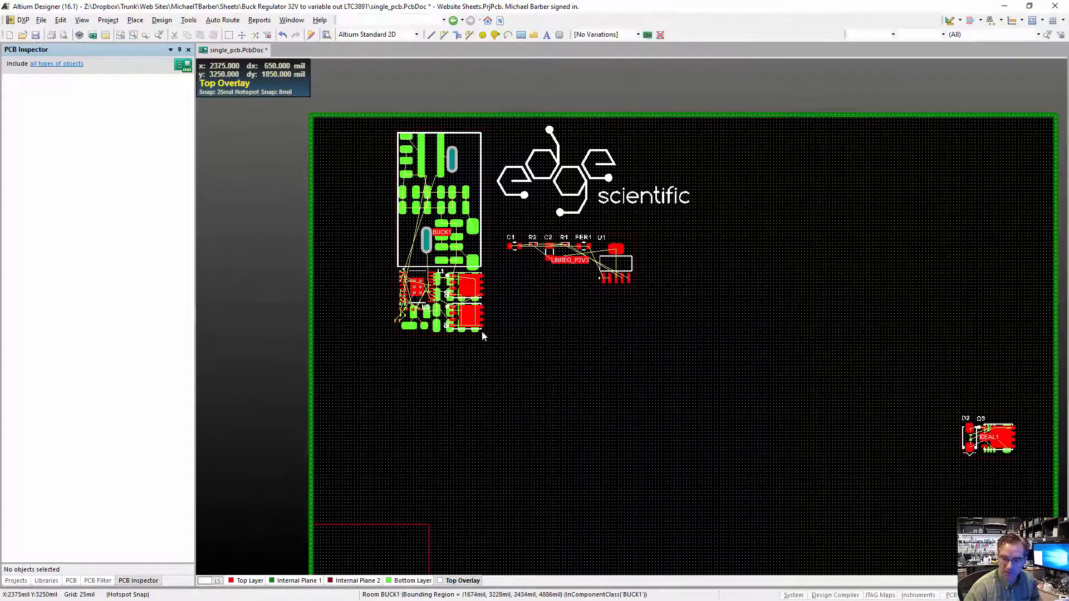
Set the snap grid to 1 mil and enable hotspot snapping for all layers near capacitor C2.
right_drag(513, 390, 503, 409)
ctrl+scroll(488, 327, up, 6)
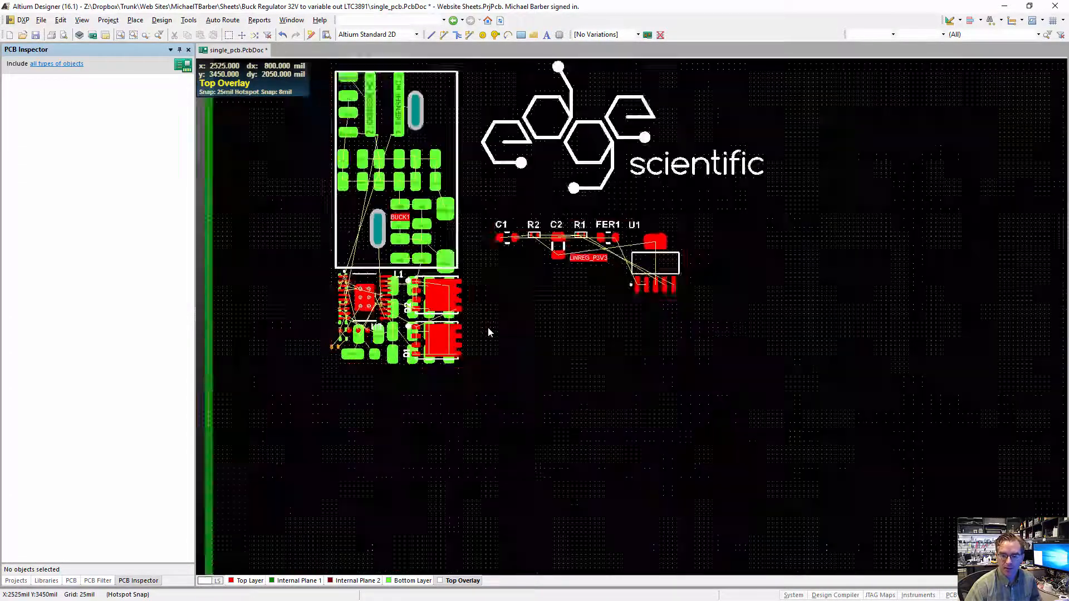
ctrl+scroll(426, 356, up, 2)
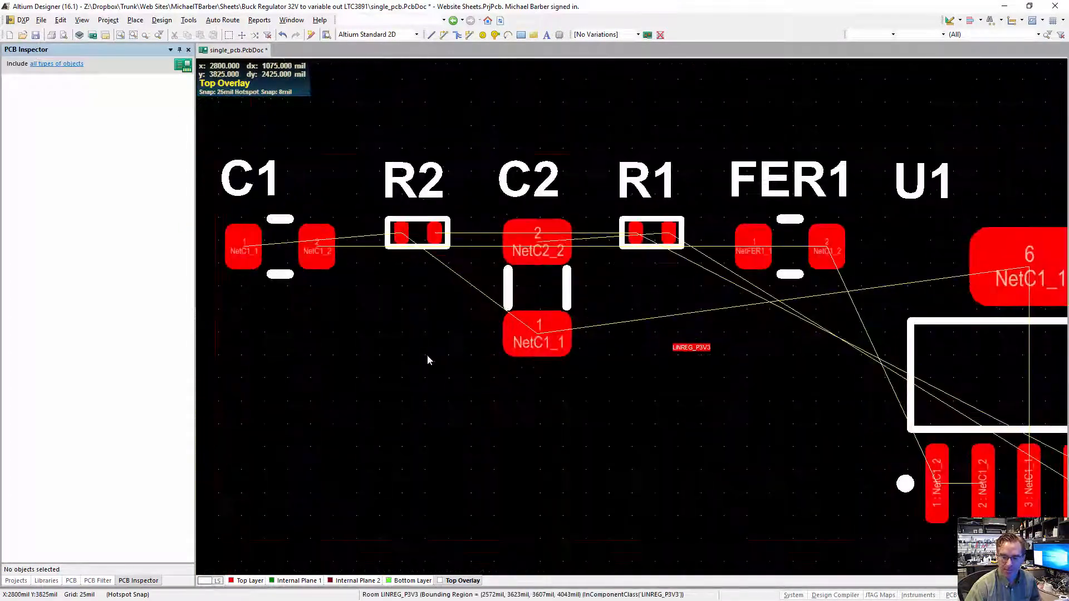
right_drag(426, 356, 411, 348)
right_drag(513, 272, 372, 207)
key(p)
key(l)
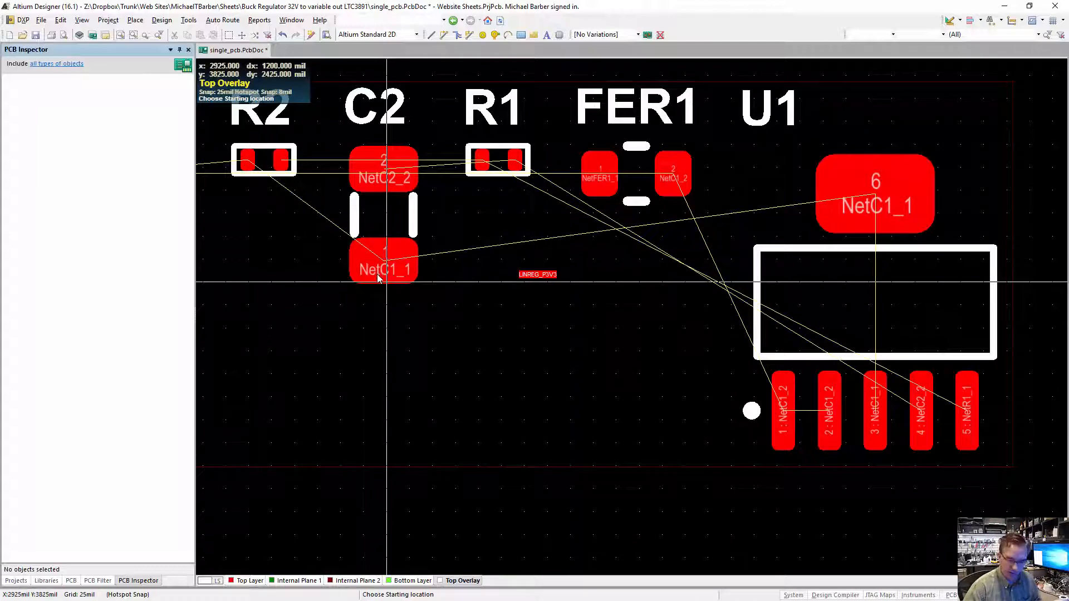
key(g)
click(503, 258)
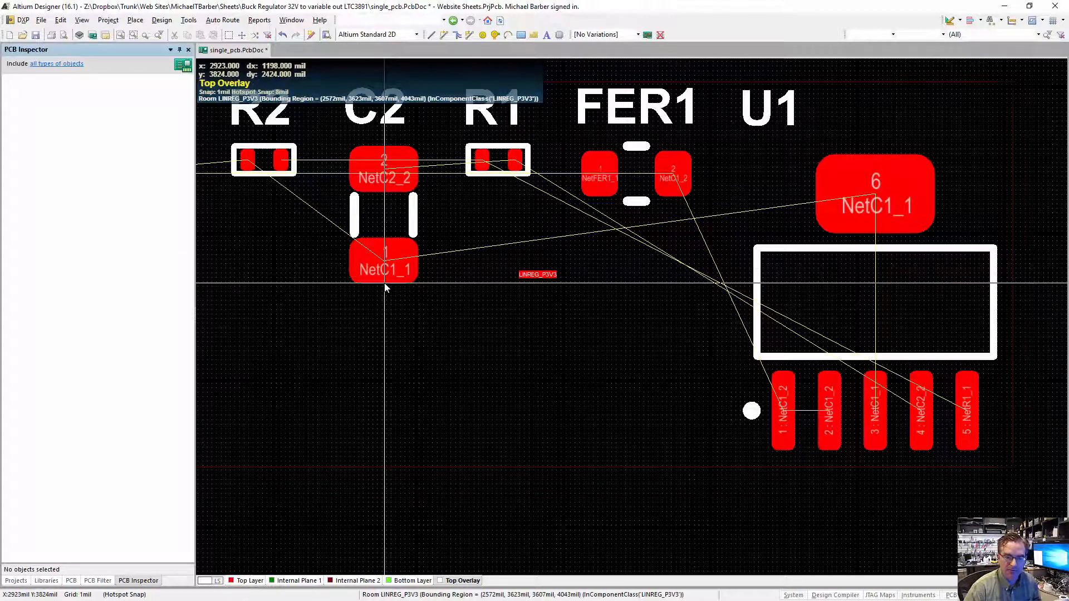
key(shift+e)
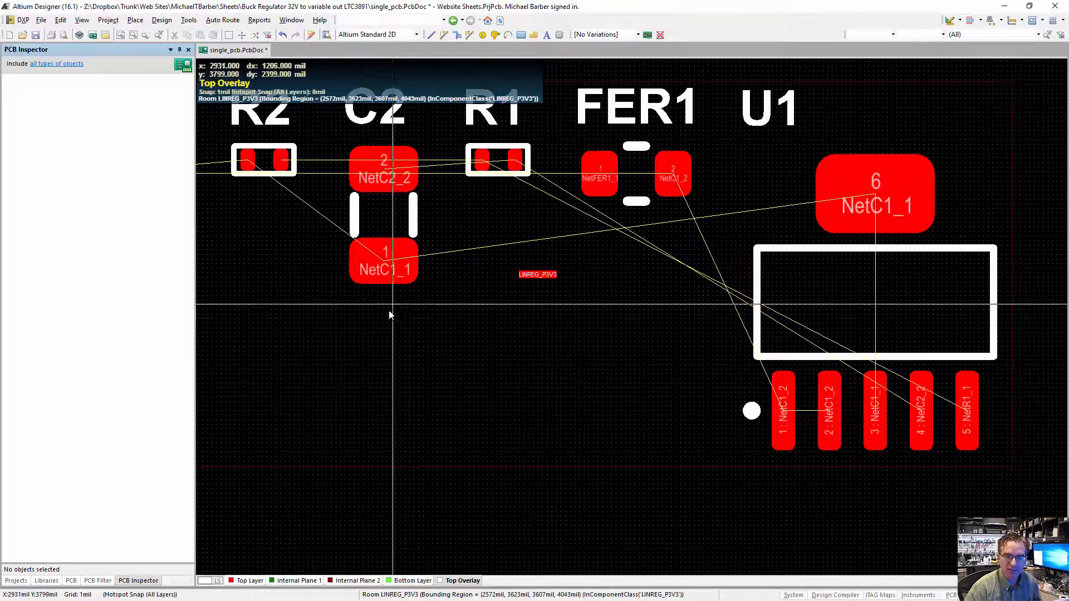
click(386, 266)
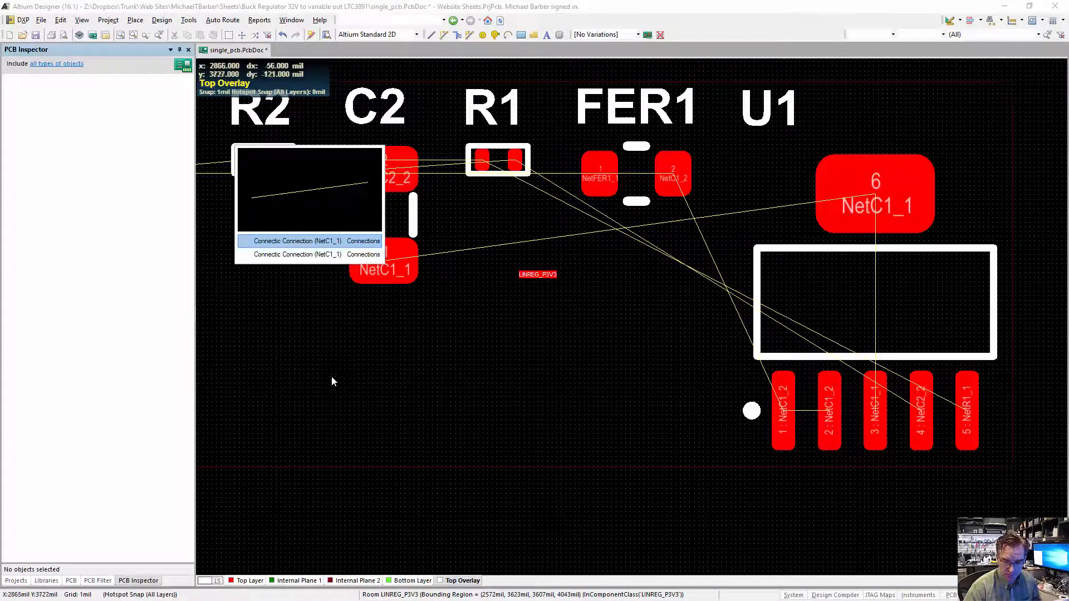
click(340, 241)
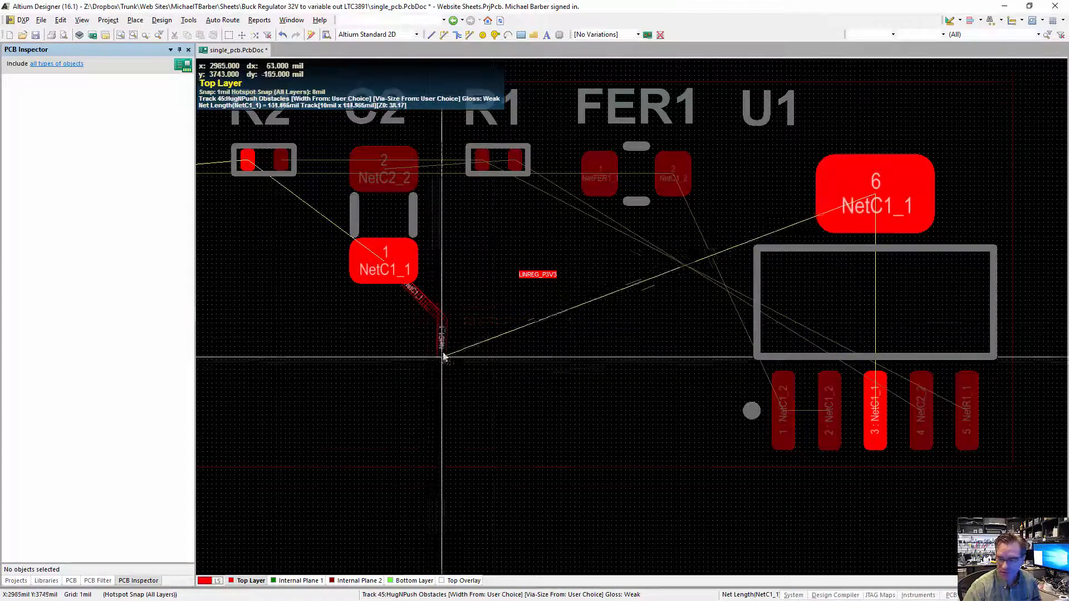
key(Escape)
key(Escape)
right_drag(401, 354, 497, 402)
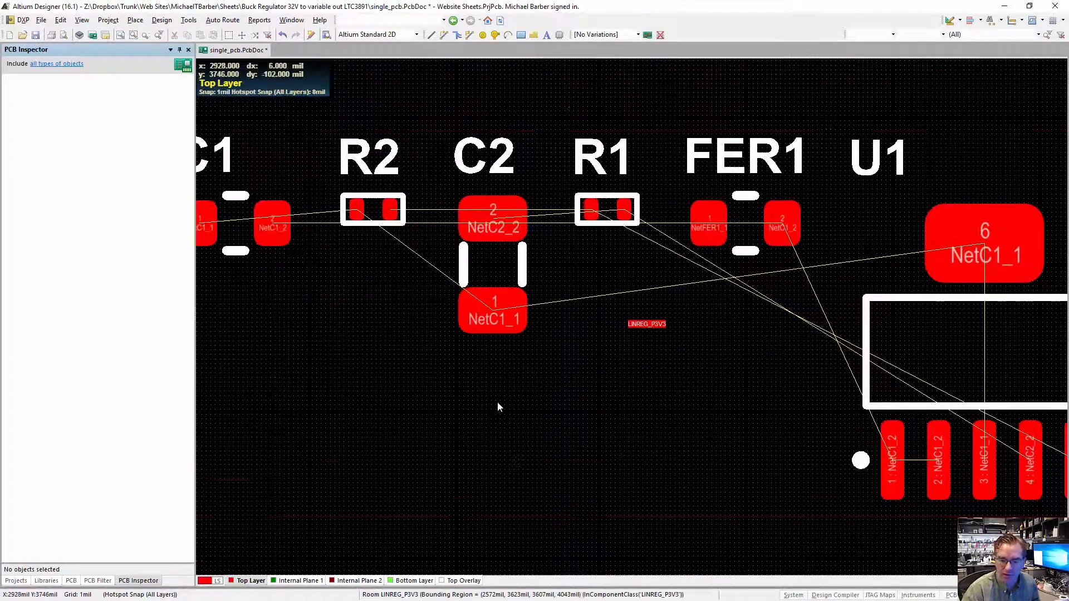
Examine the pad nets of the LINREG_P3V3 parts and the pins of U2 for ground and power connections.
ctrl+scroll(497, 402, down, 2)
ctrl+scroll(282, 295, up, 3)
right_drag(930, 434, 500, 83)
right_drag(750, 217, 674, 434)
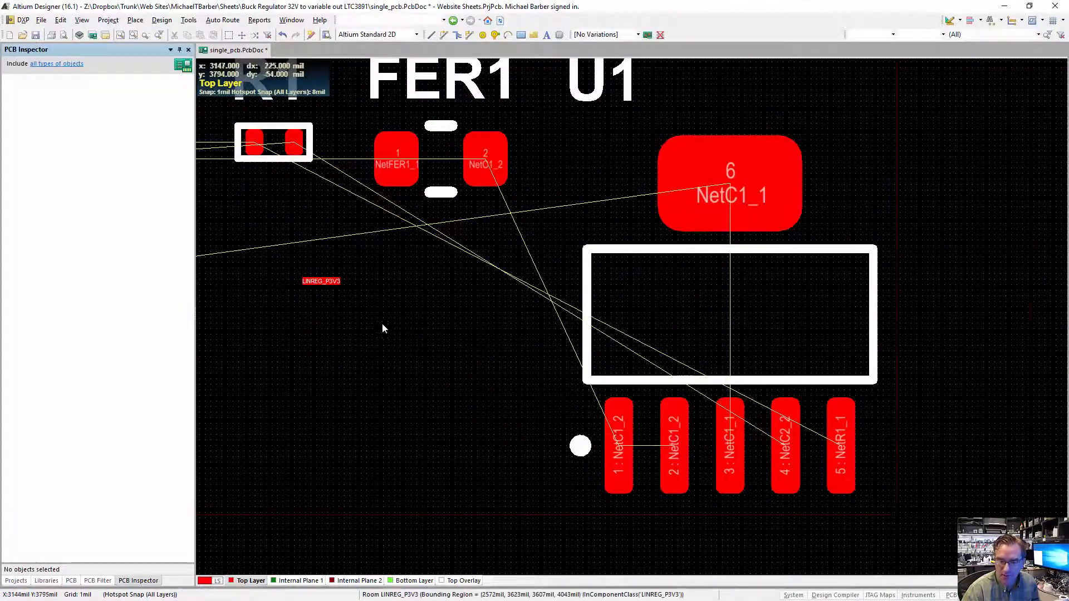
right_drag(381, 329, 705, 469)
ctrl+scroll(577, 300, up, 2)
right_drag(685, 339, 852, 217)
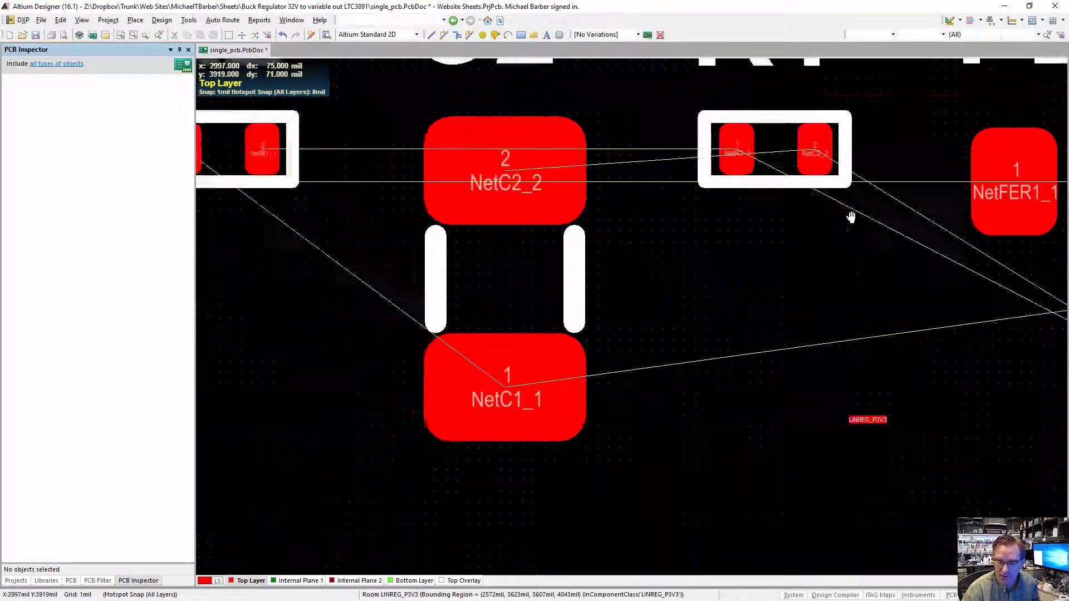
right_drag(698, 229, 913, 310)
right_drag(405, 304, 809, 378)
ctrl+scroll(807, 377, down, 4)
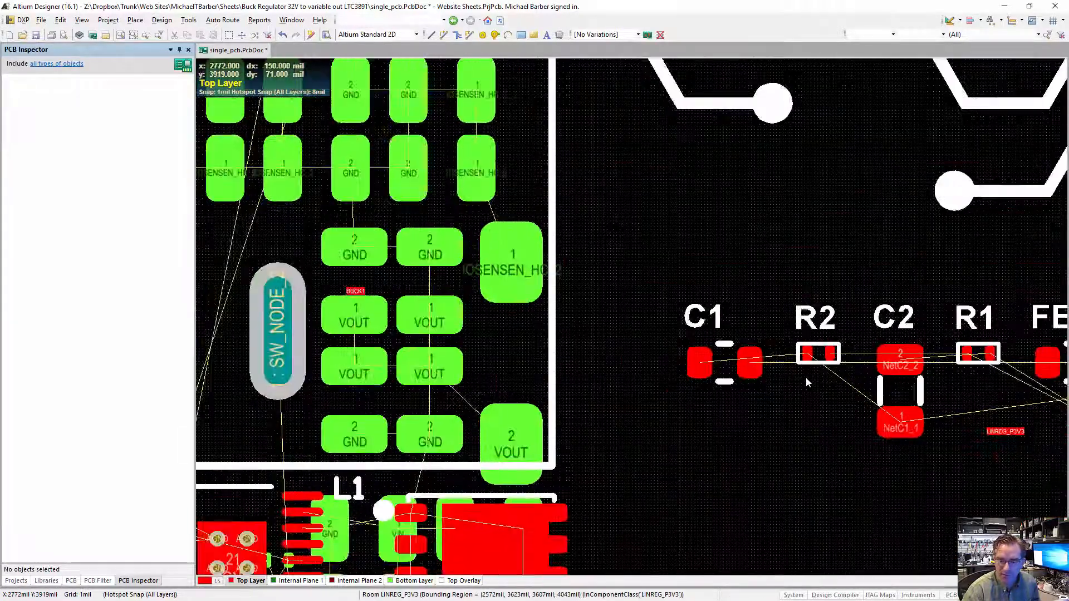
right_drag(510, 361, 833, 138)
ctrl+scroll(627, 328, up, 2)
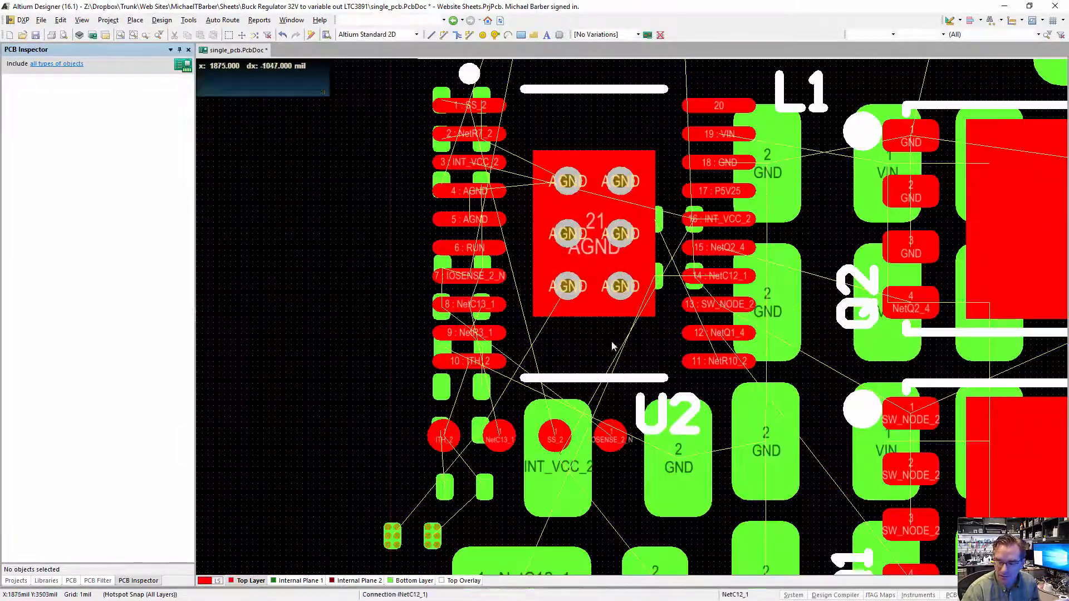
right_drag(611, 306, 575, 308)
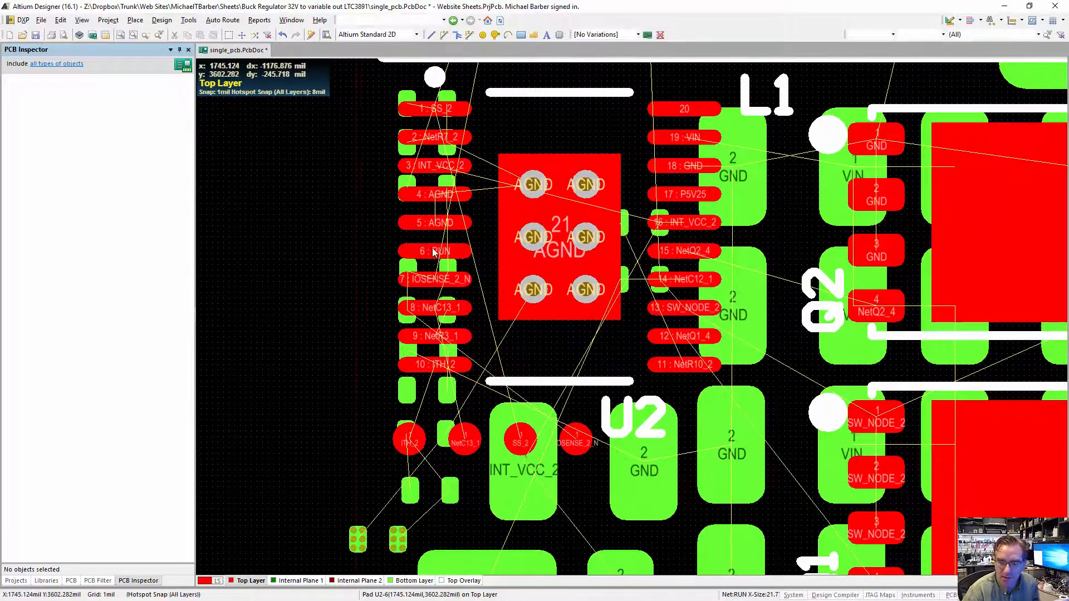
ctrl+scroll(435, 251, up, 2)
right_drag(502, 368, 279, 458)
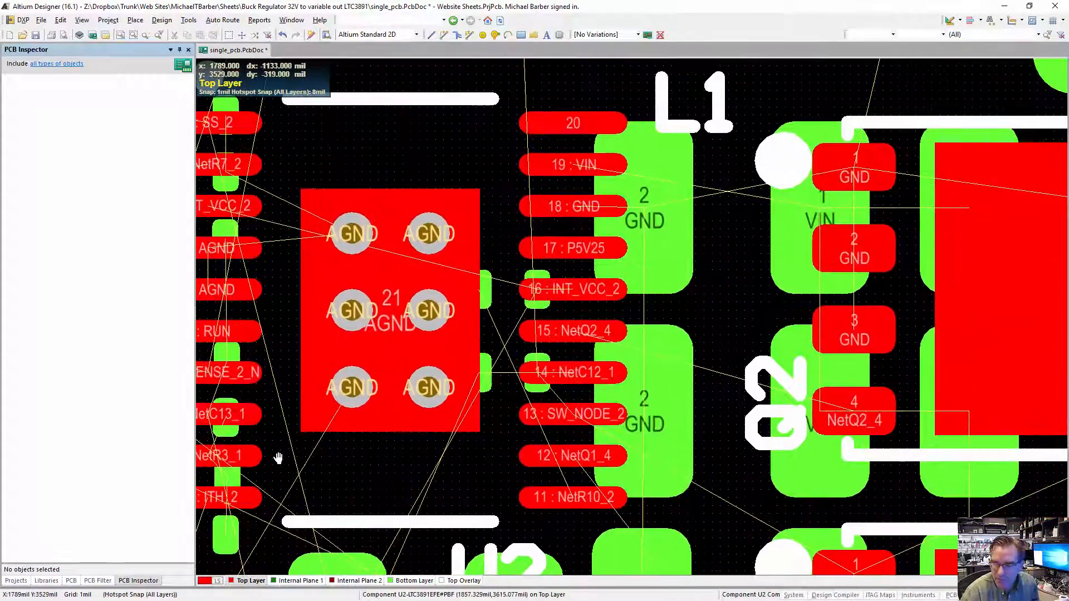
right_drag(551, 264, 492, 385)
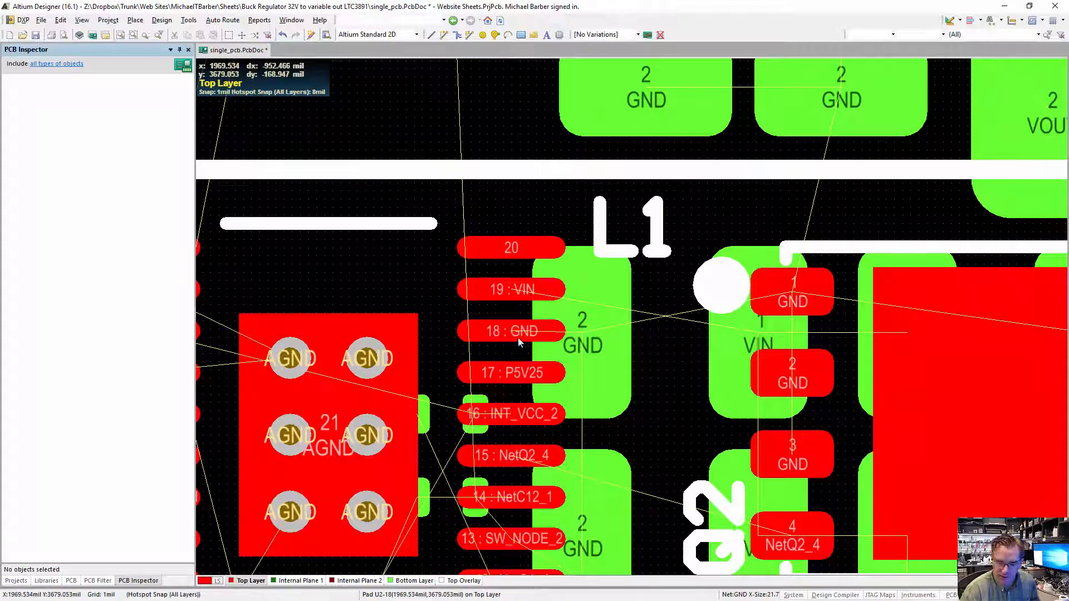
Route a short 10 mil wide GND track on the Bottom Layer from pad 2 of C9 toward its VIN pad.
click(411, 581)
right_drag(670, 372, 611, 333)
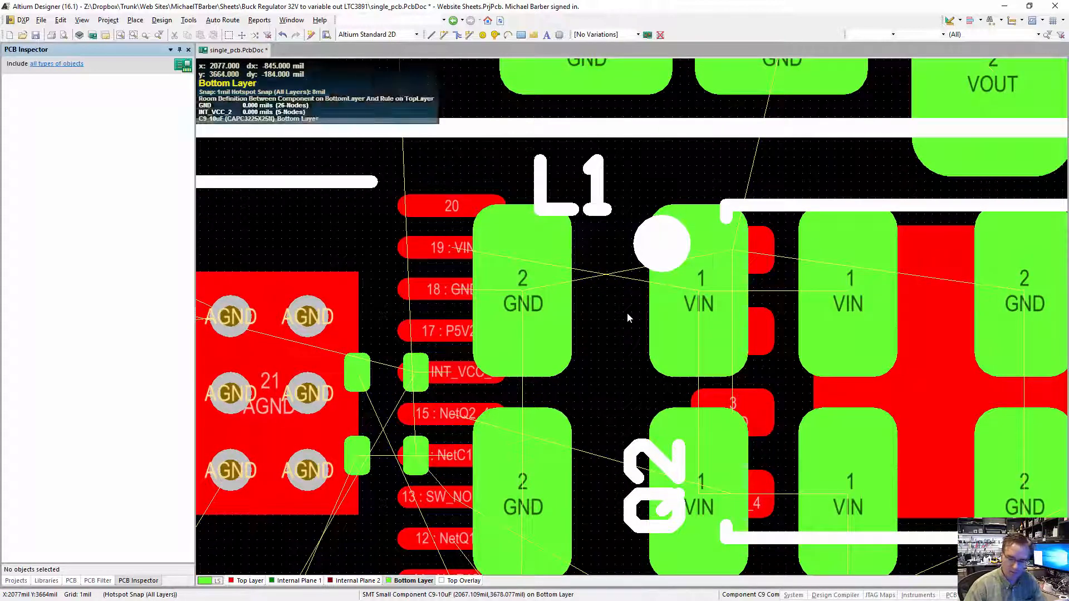
key(ctrl+w)
click(562, 291)
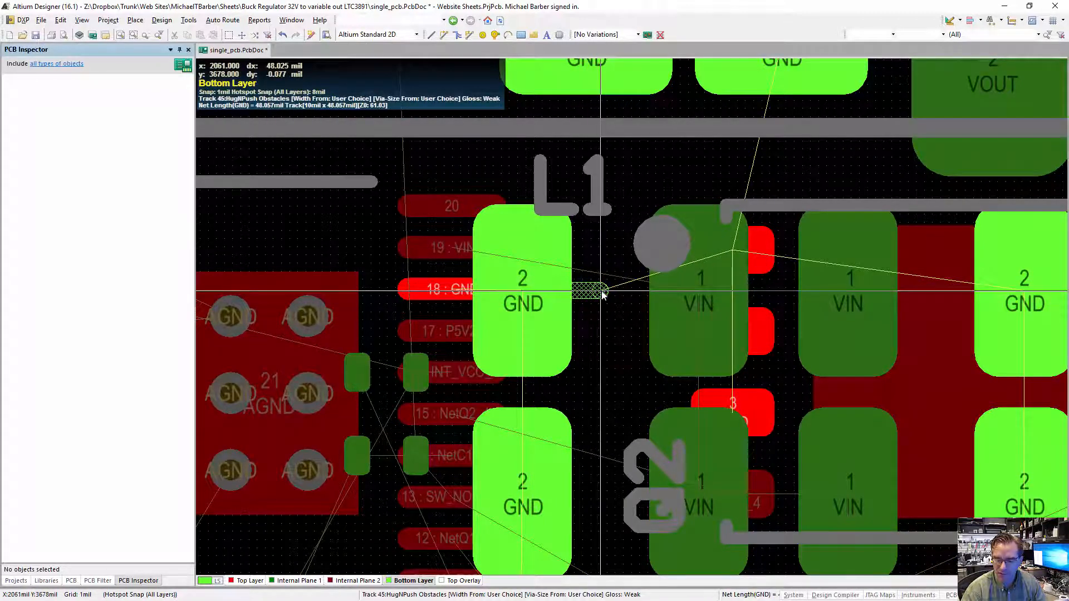
key(KP_Multiply)
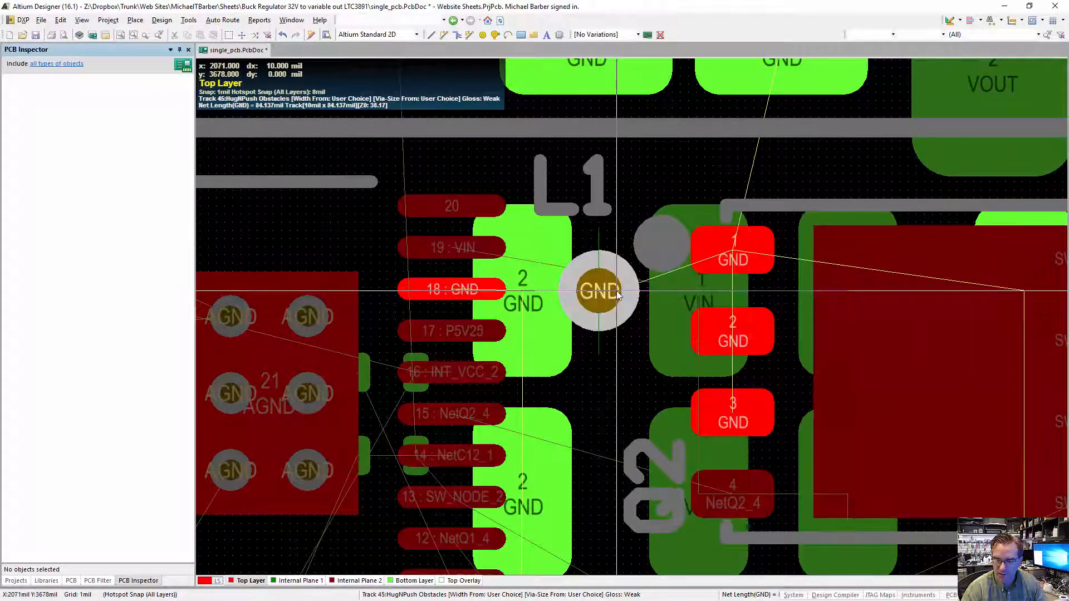
key(KP_Multiply)
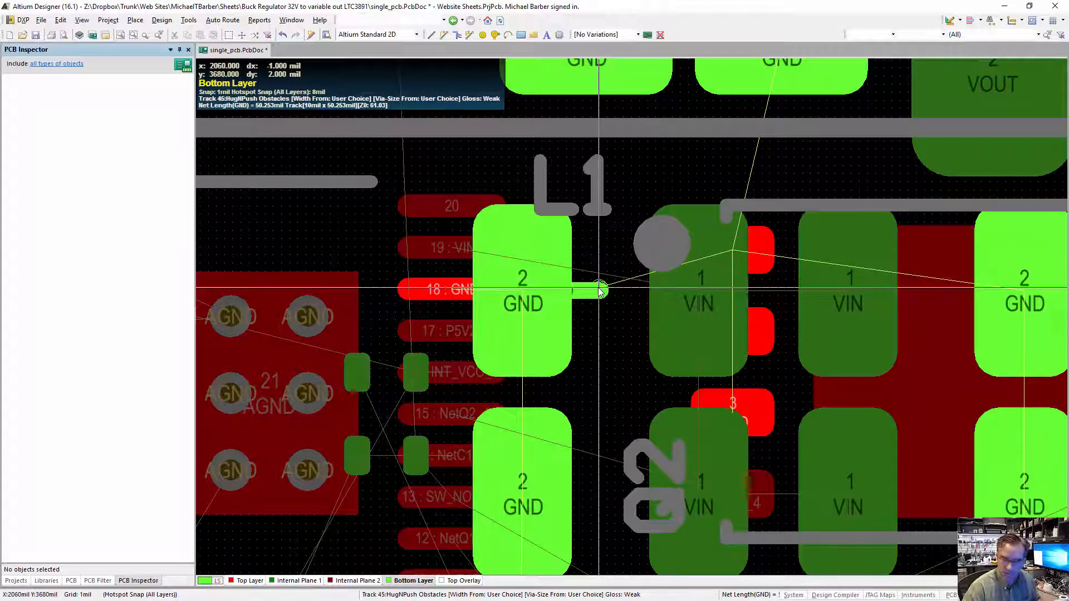
Check the hole size and diameter of the via used for the GND route.
key(shift+v)
click(559, 260)
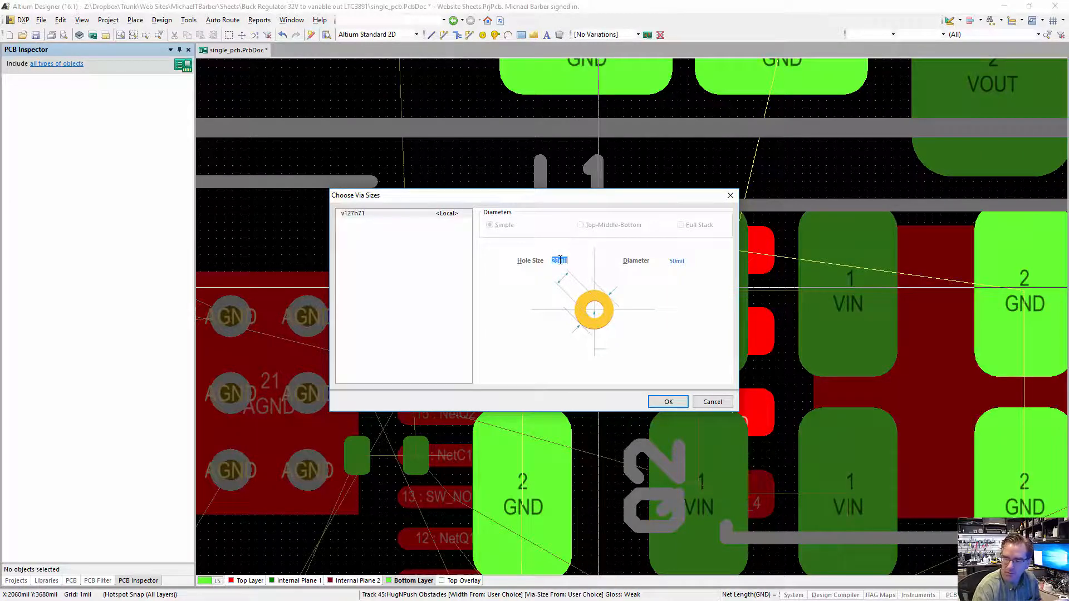
key(Return)
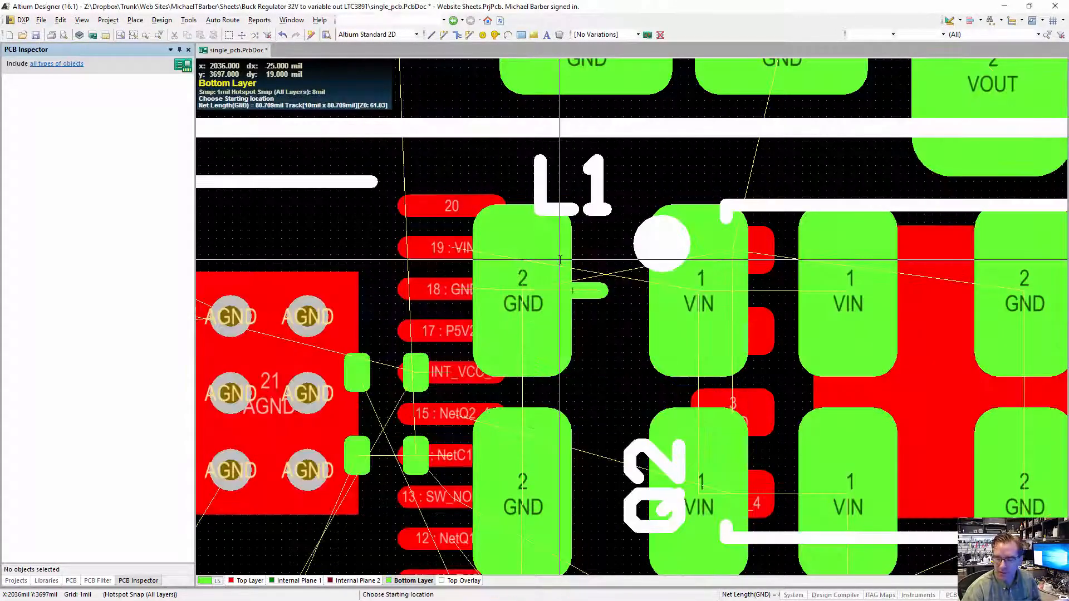
Place a GND via with a 28 mil hole and 50 mil diameter at the end of C9's short GND track.
click(600, 290)
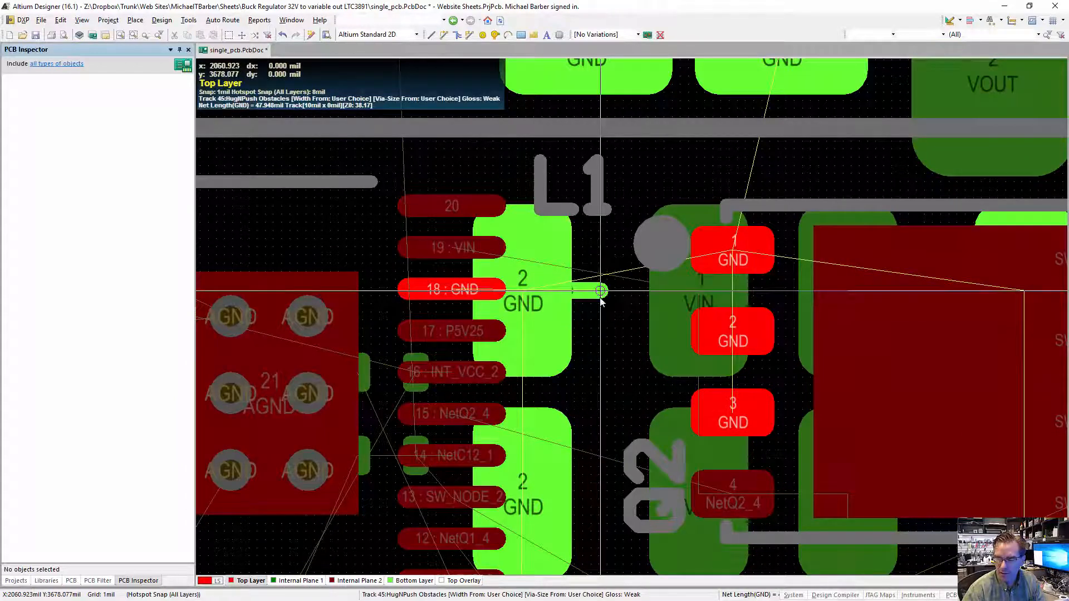
key(2)
right_click(599, 307)
right_click(599, 308)
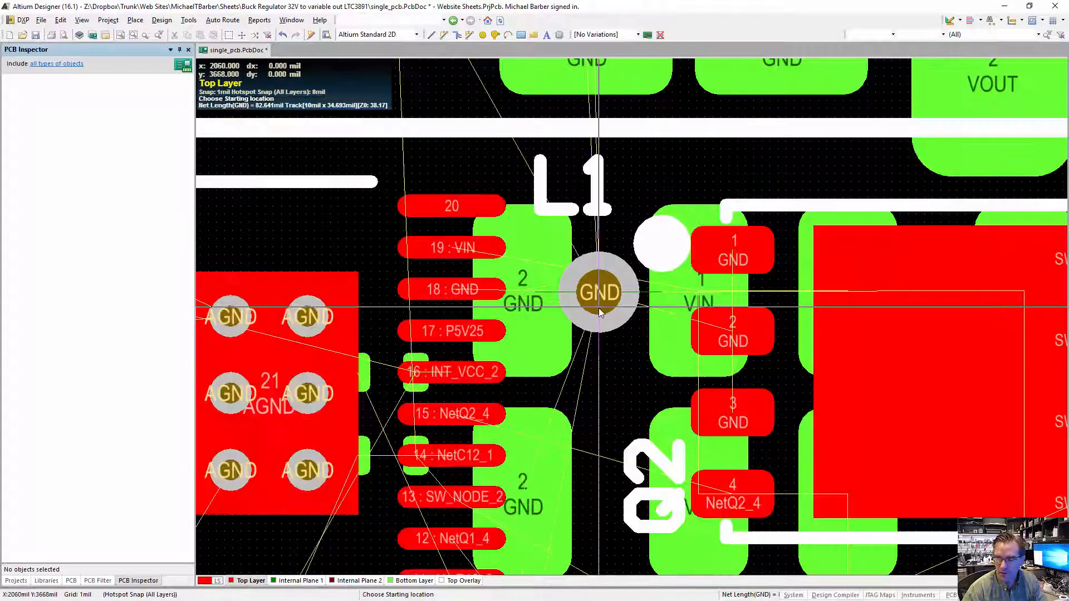
ctrl+scroll(613, 335, up, 2)
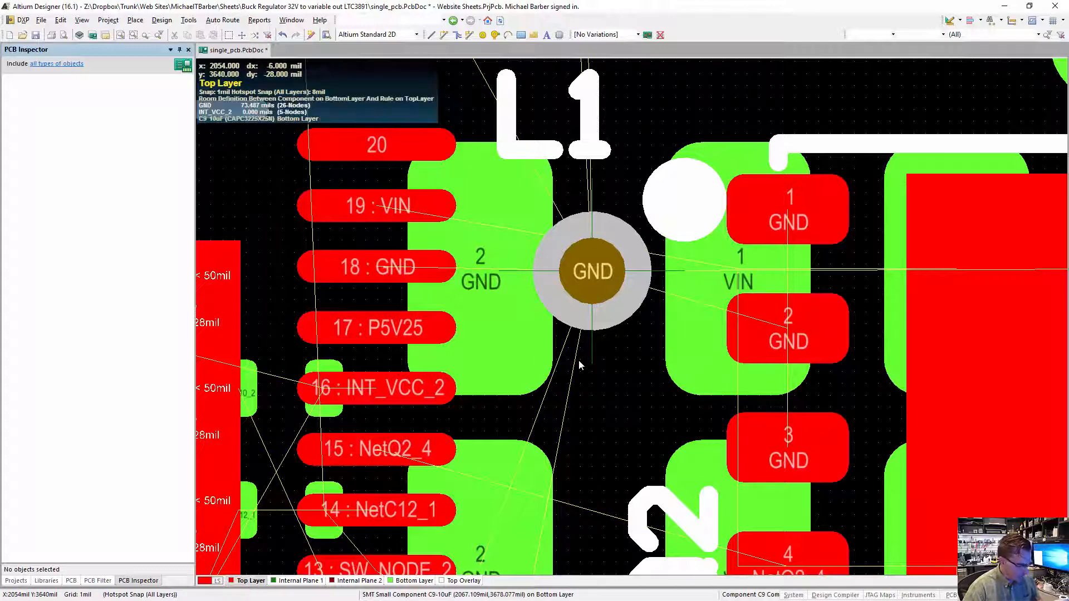
Compare in single-layer view how the GND via and U2's AGND vias meet Internal Plane 1 and Internal Plane 2.
key(shift+s)
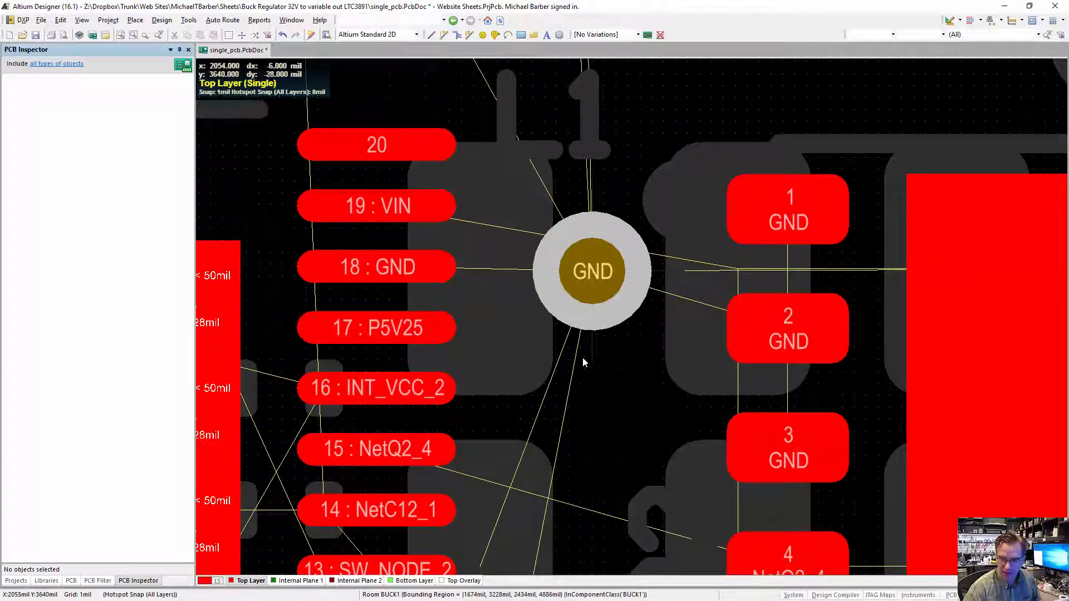
click(299, 581)
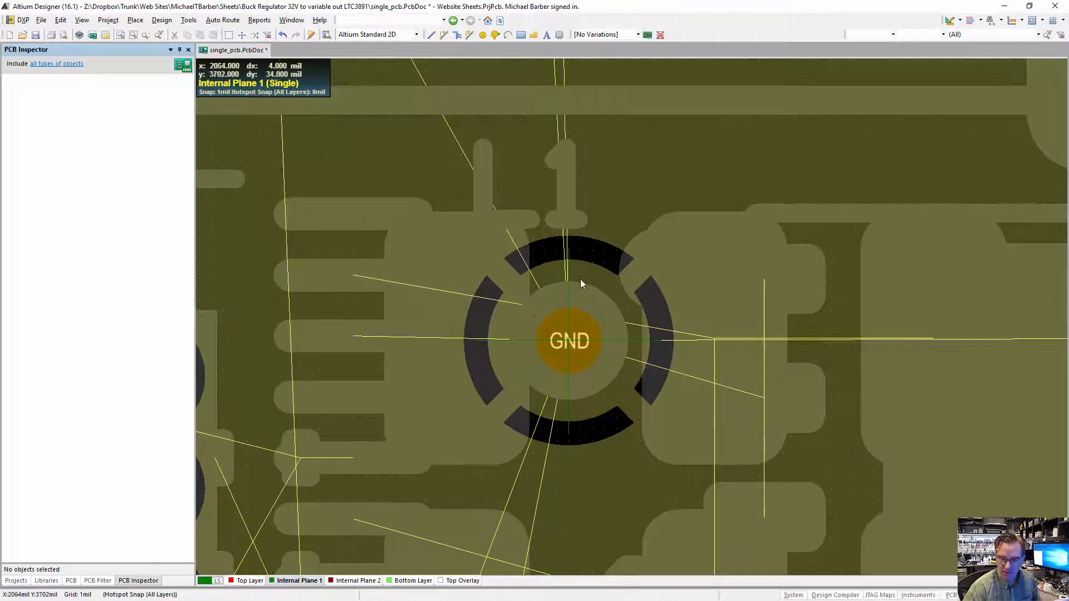
ctrl+scroll(576, 282, down, 2)
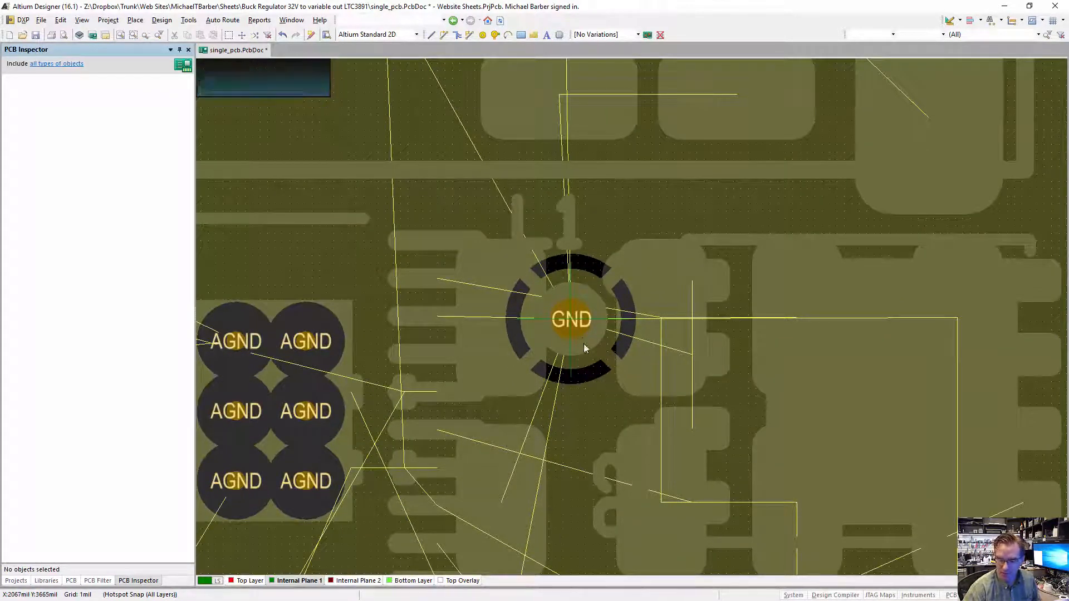
right_drag(595, 350, 645, 352)
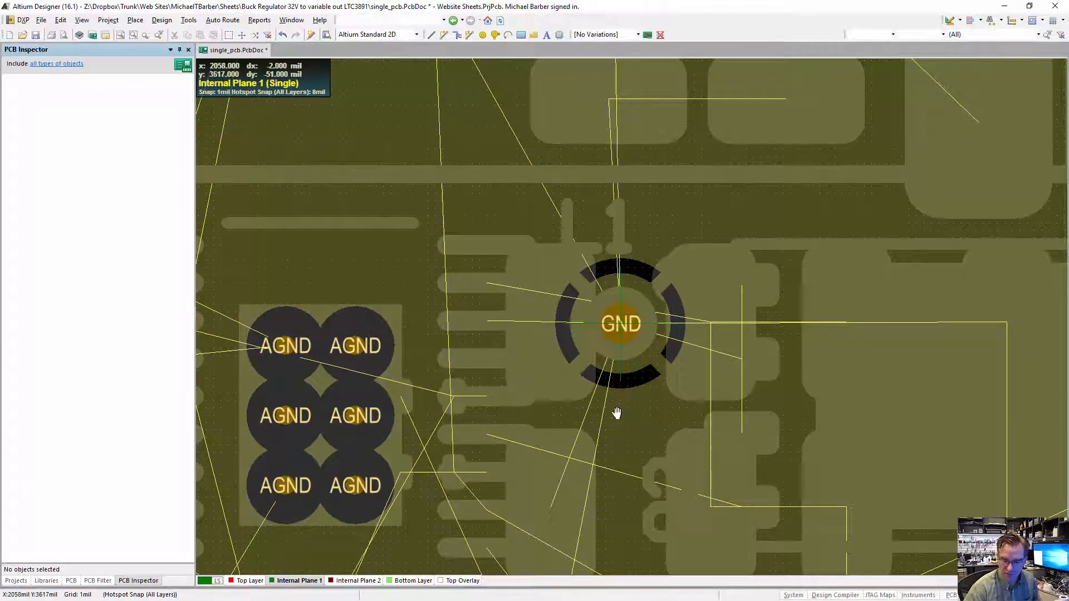
ctrl+scroll(616, 413, down, 1)
right_drag(539, 295, 630, 311)
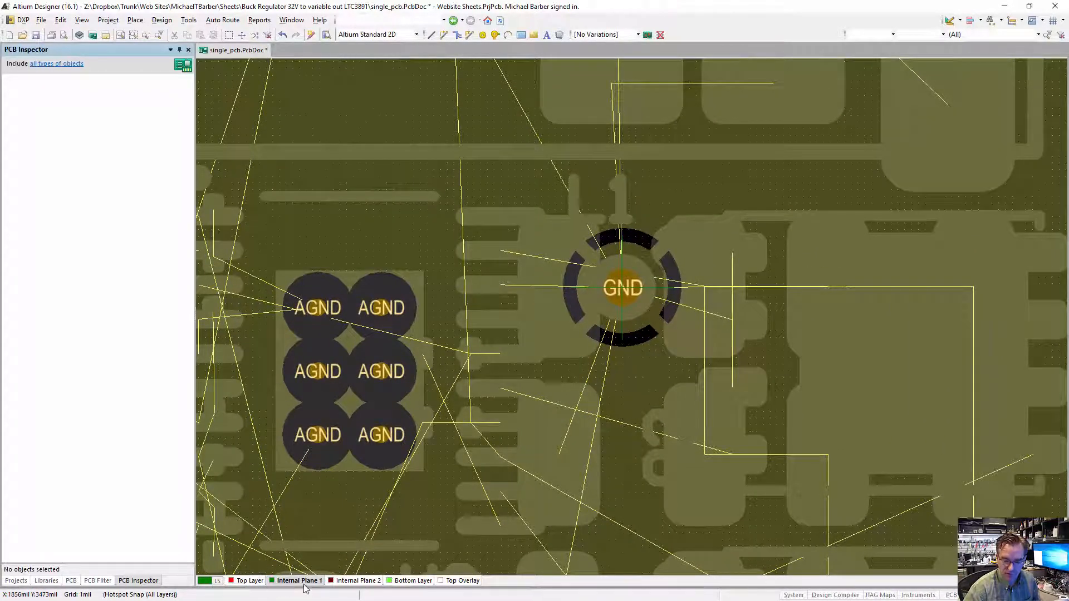
click(346, 581)
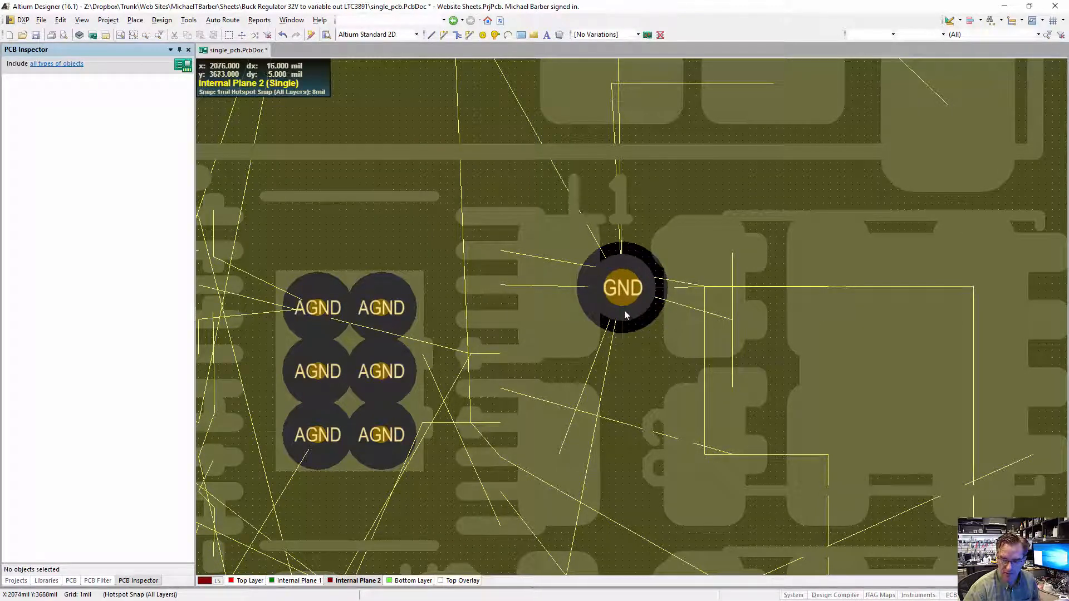
click(307, 582)
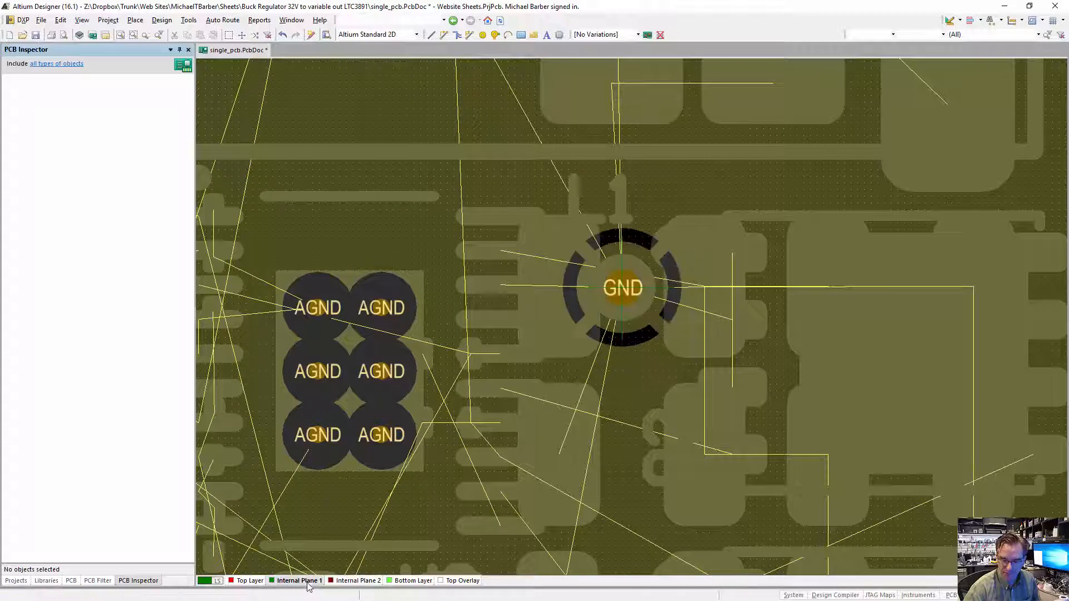
ctrl+scroll(466, 400, down, 5)
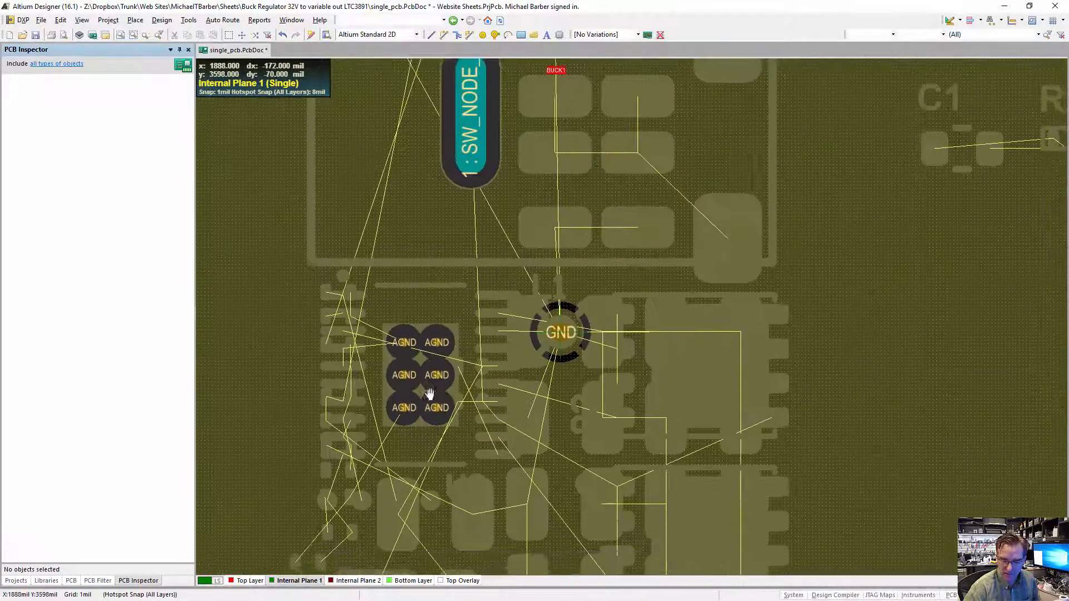
ctrl+scroll(429, 393, down, 3)
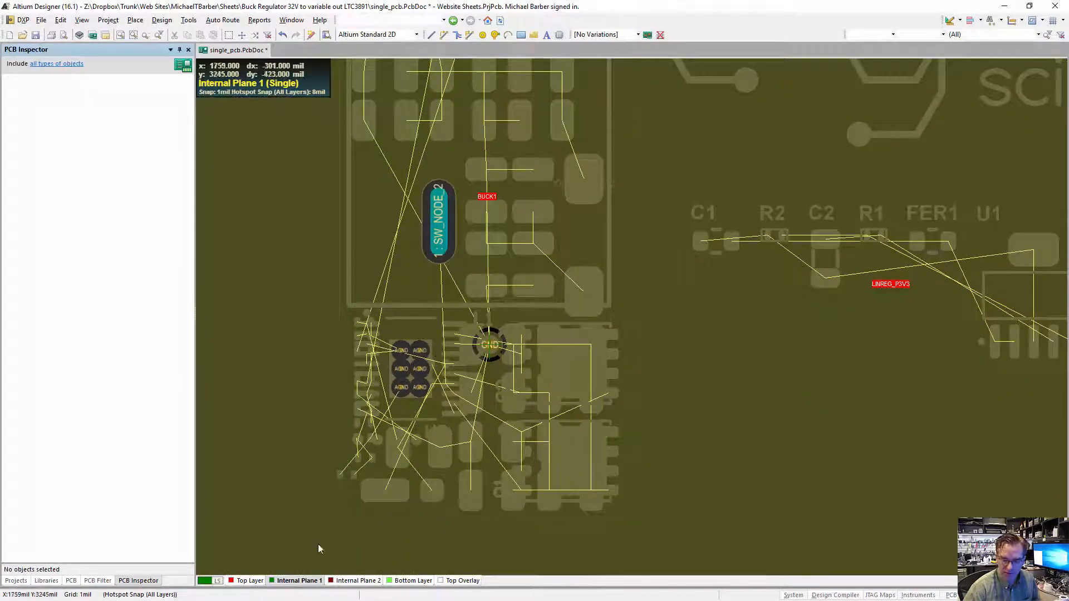
Examine U2's pins and the AGND vias in its thermal pad on the Top Layer, in single-layer and all-layer view.
click(250, 580)
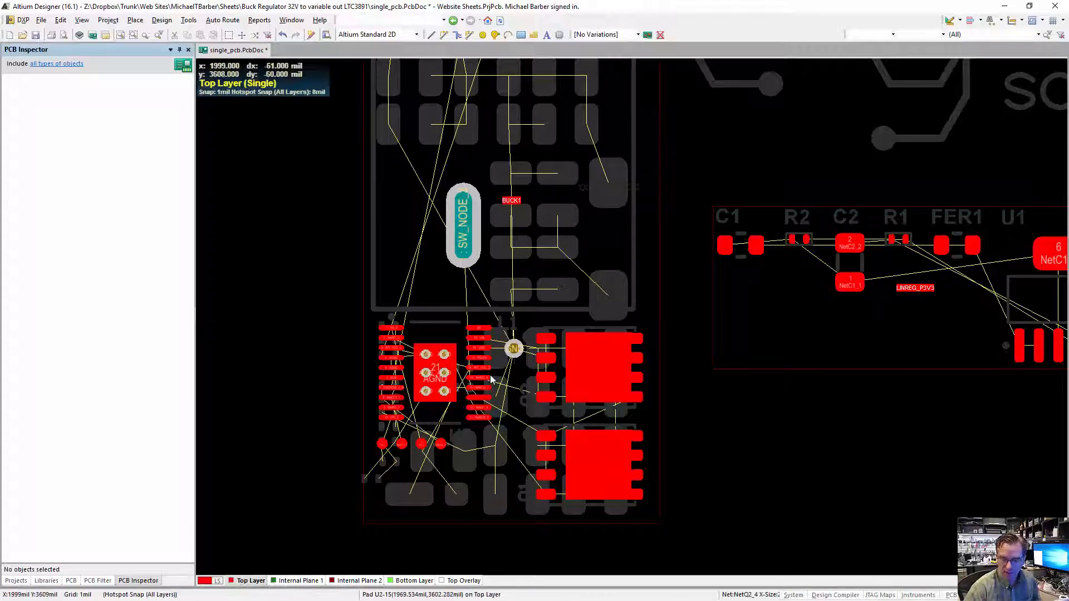
ctrl+scroll(501, 348, up, 3)
ctrl+scroll(623, 256, up, 3)
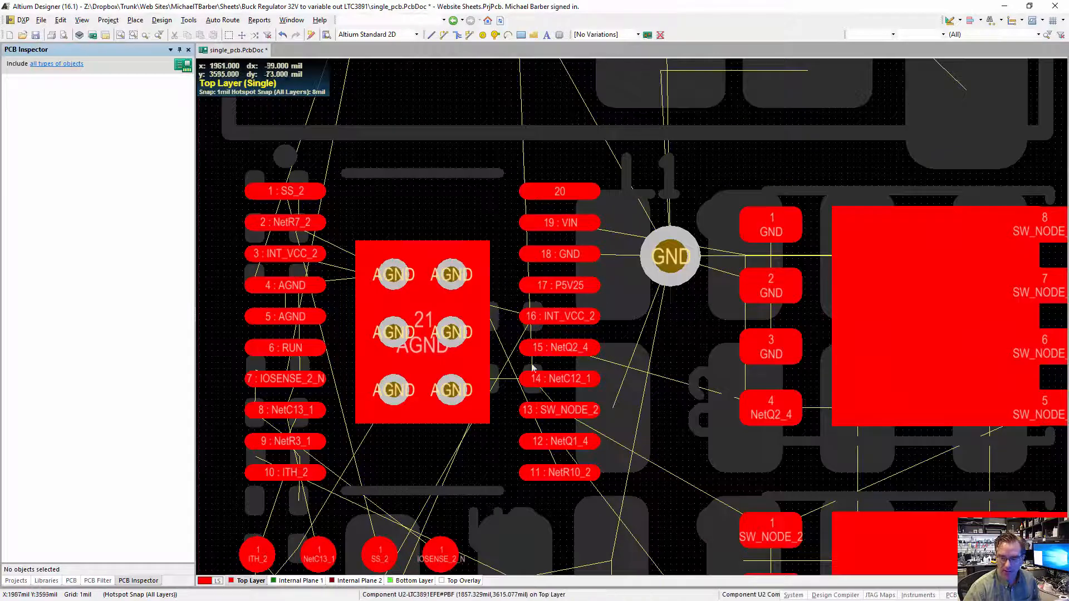
right_drag(447, 352, 683, 361)
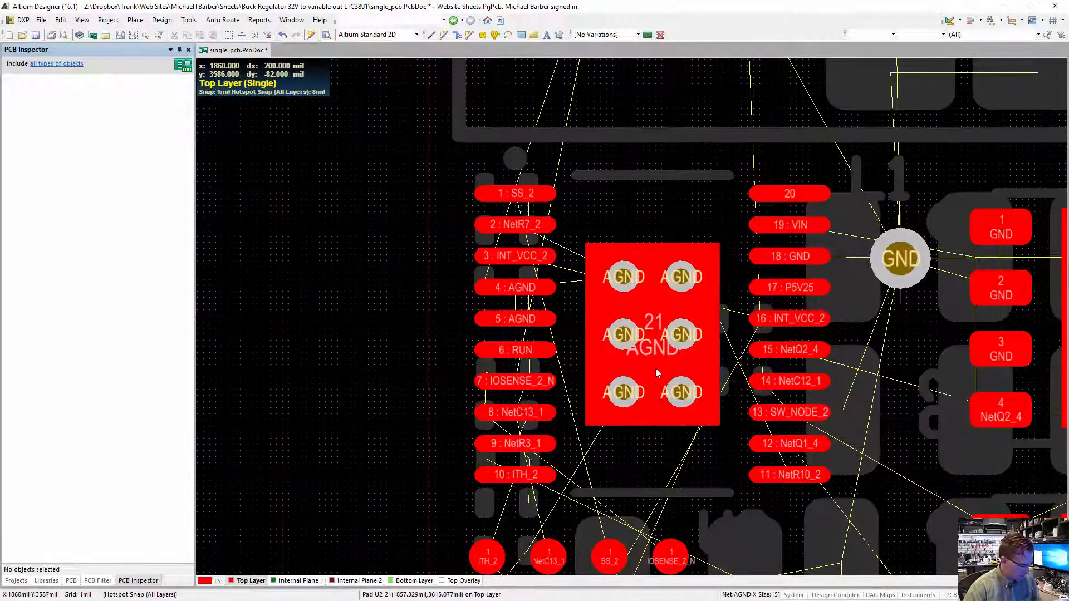
key(shift+s)
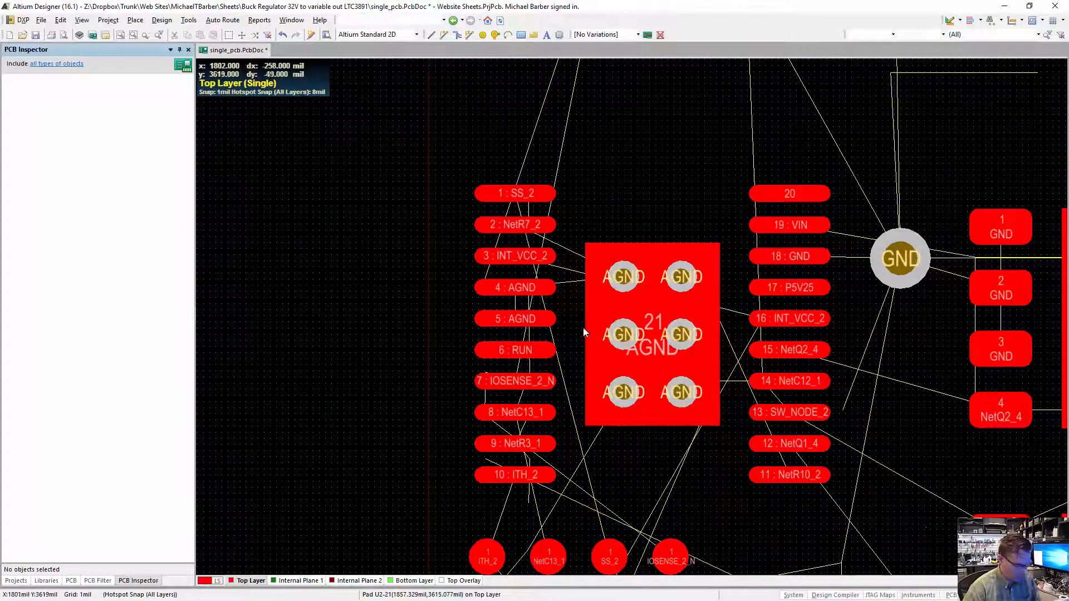
key(shift+s)
right_drag(585, 319, 555, 307)
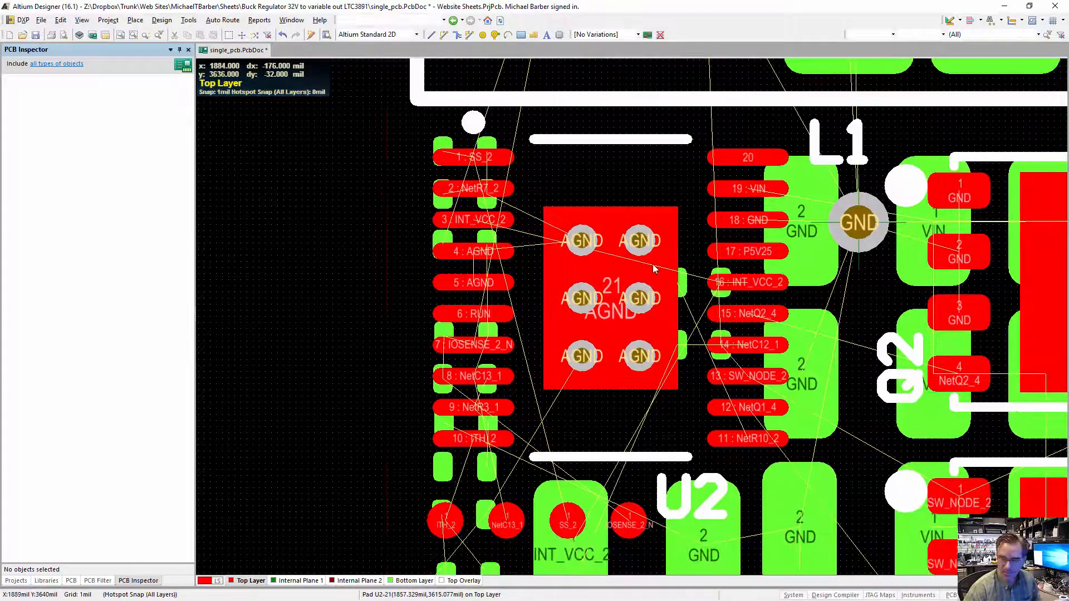
ctrl+scroll(620, 251, up, 2)
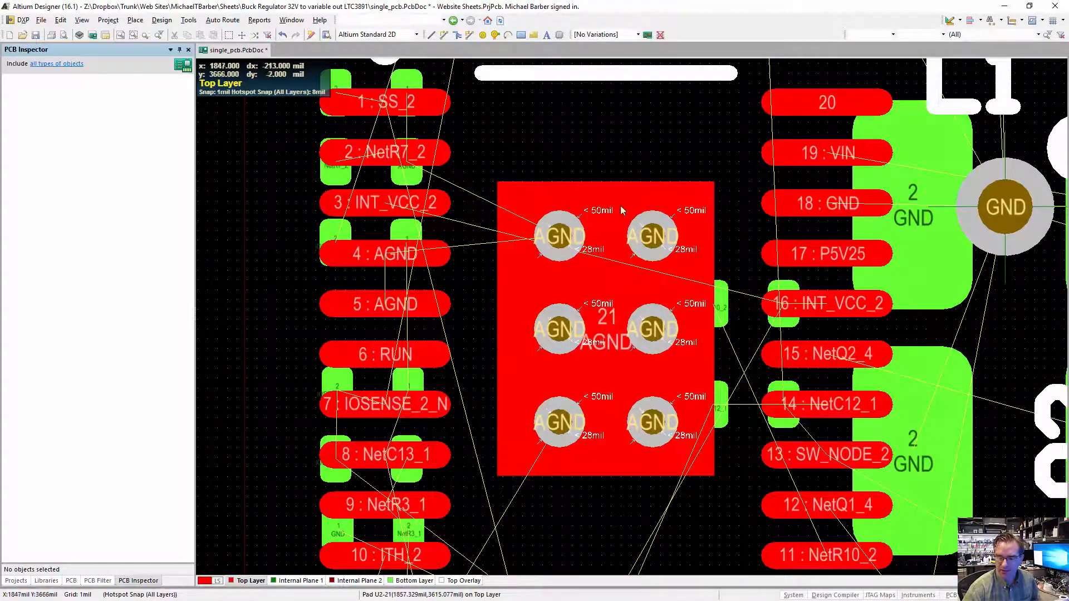
ctrl+scroll(594, 229, down, 2)
right_drag(579, 278, 569, 326)
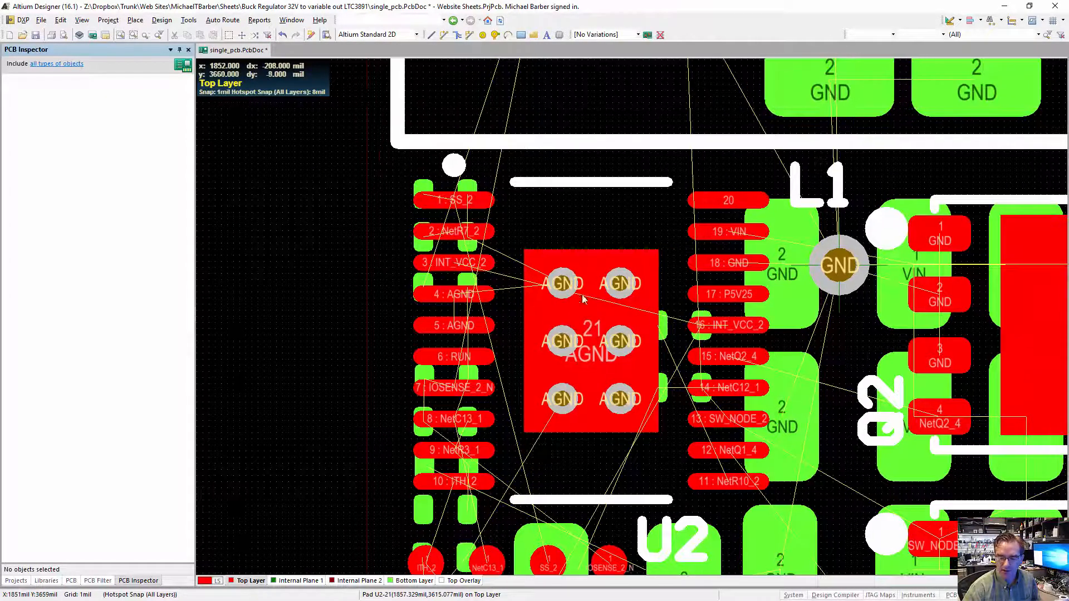
Assign the AGND net to Internal Plane 1 in place of its current net.
click(299, 580)
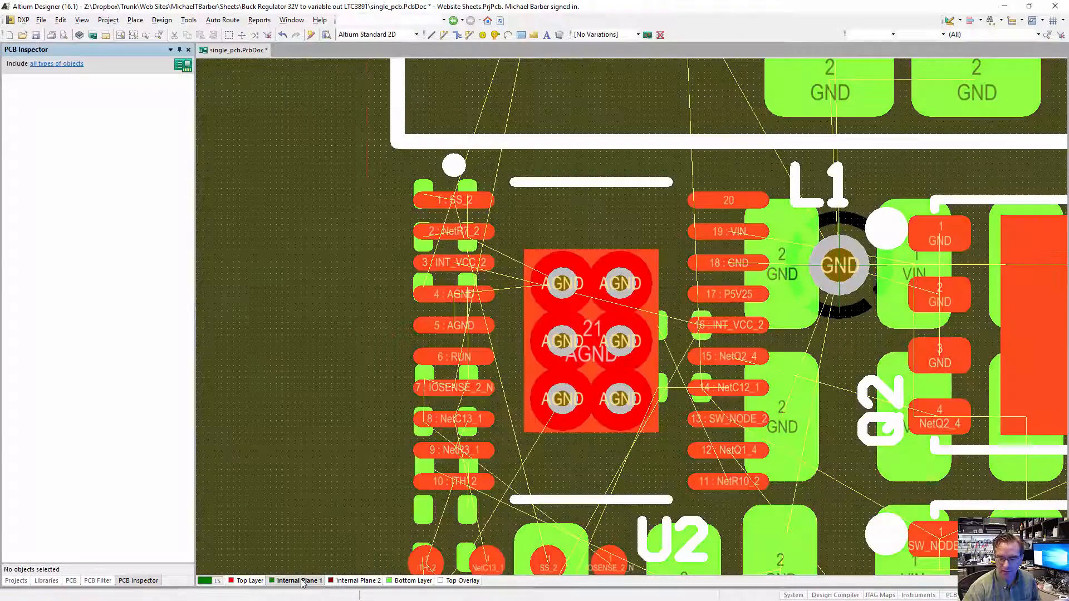
double_click(308, 474)
click(535, 296)
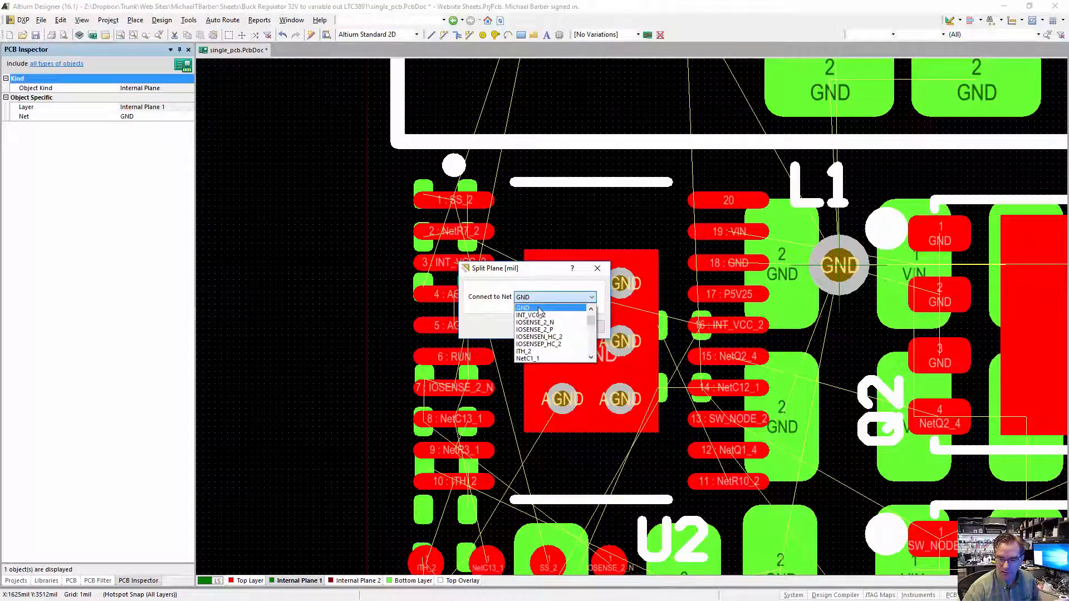
click(539, 308)
click(551, 327)
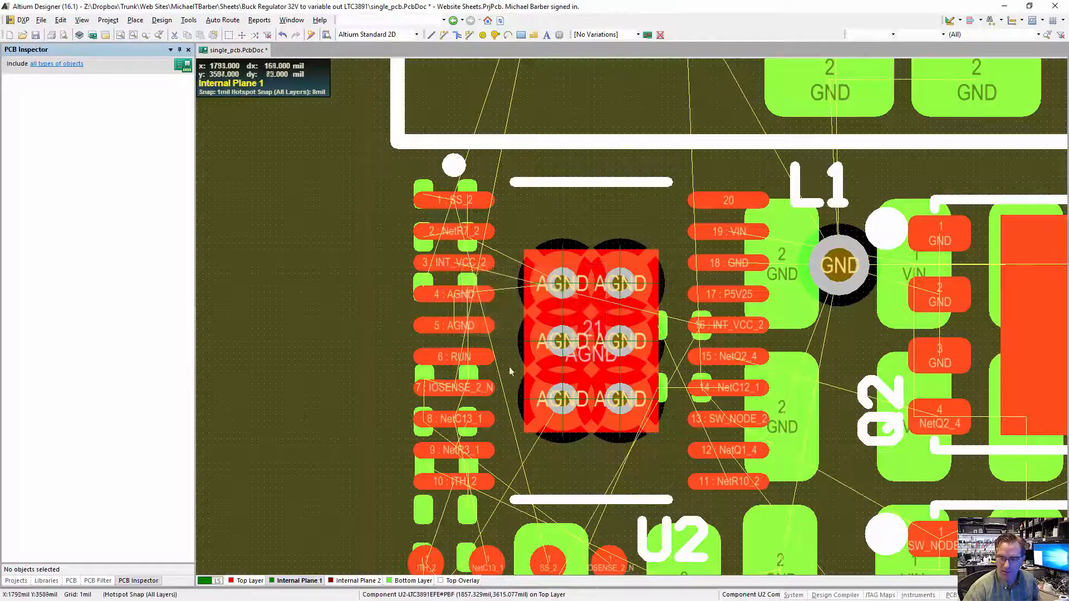
Examine in single-layer view how U2's AGND vias and the GND via meet Internal Plane 1, and return to the Top Layer.
right_drag(505, 367, 459, 363)
ctrl+scroll(544, 281, up, 2)
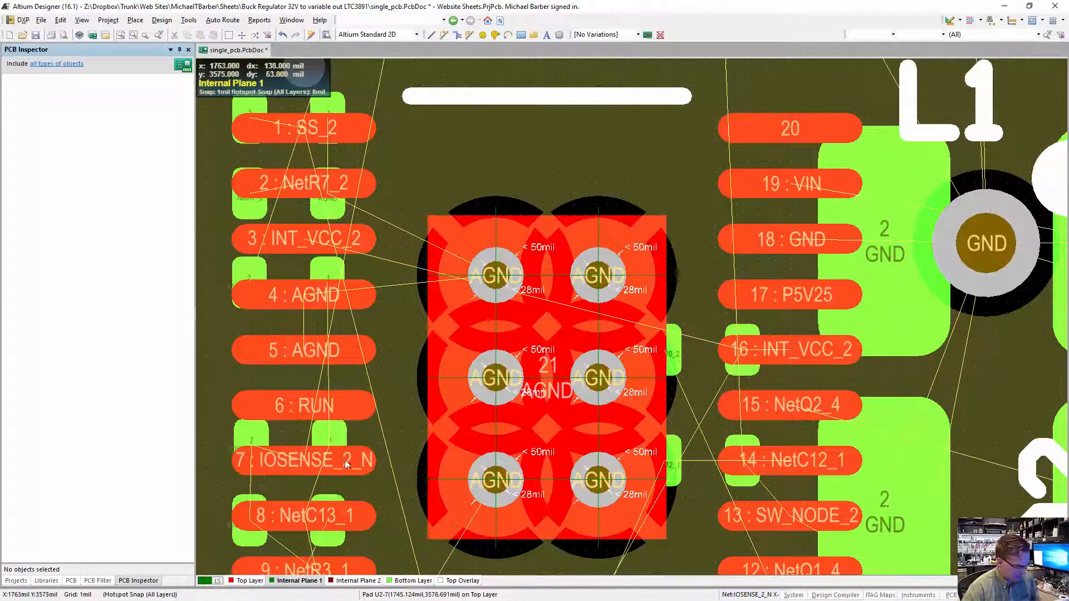
key(shift+s)
right_drag(401, 408, 453, 405)
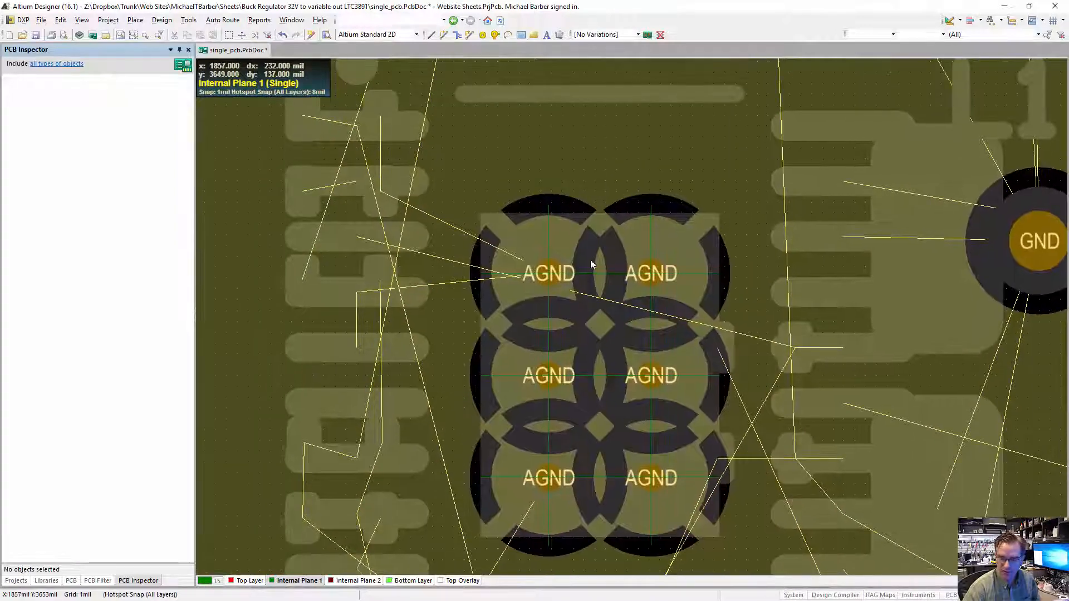
ctrl+scroll(661, 324, down, 1)
right_drag(633, 376, 613, 314)
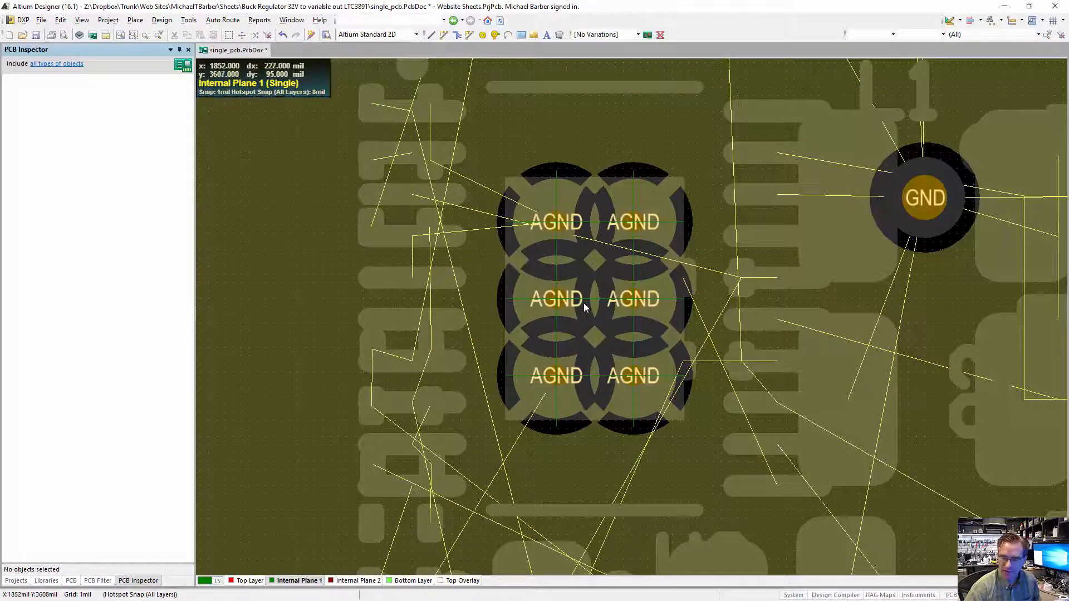
ctrl+scroll(583, 299, down, 6)
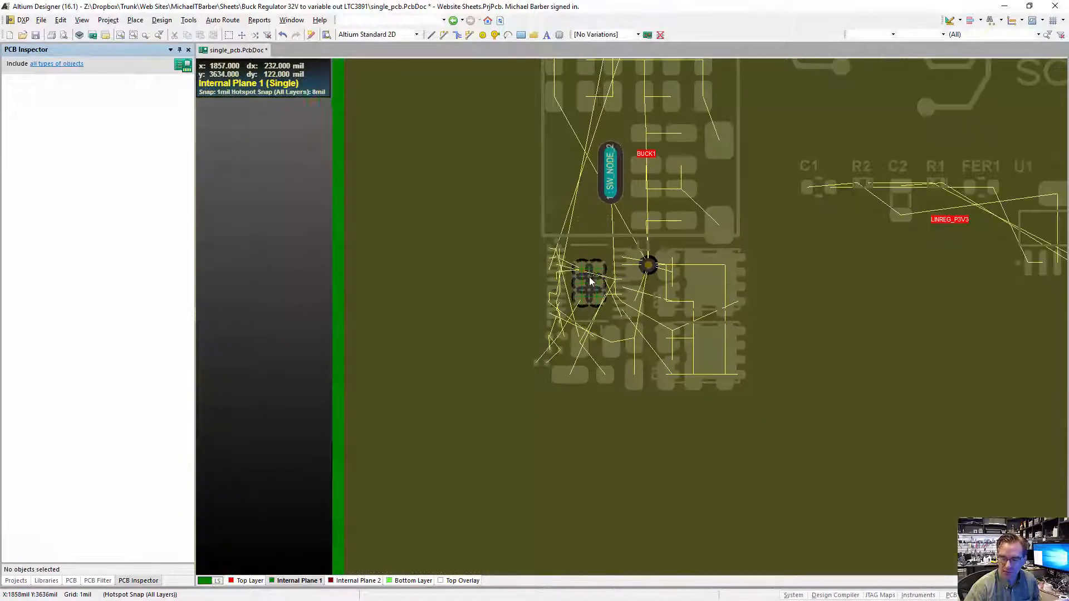
click(245, 580)
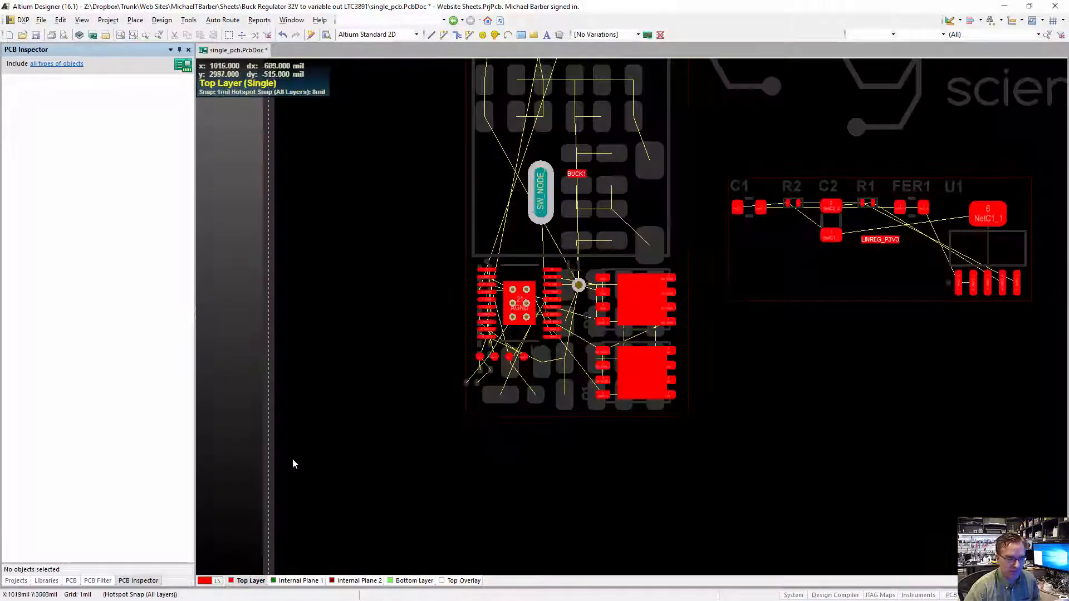
ctrl+scroll(608, 273, down, 5)
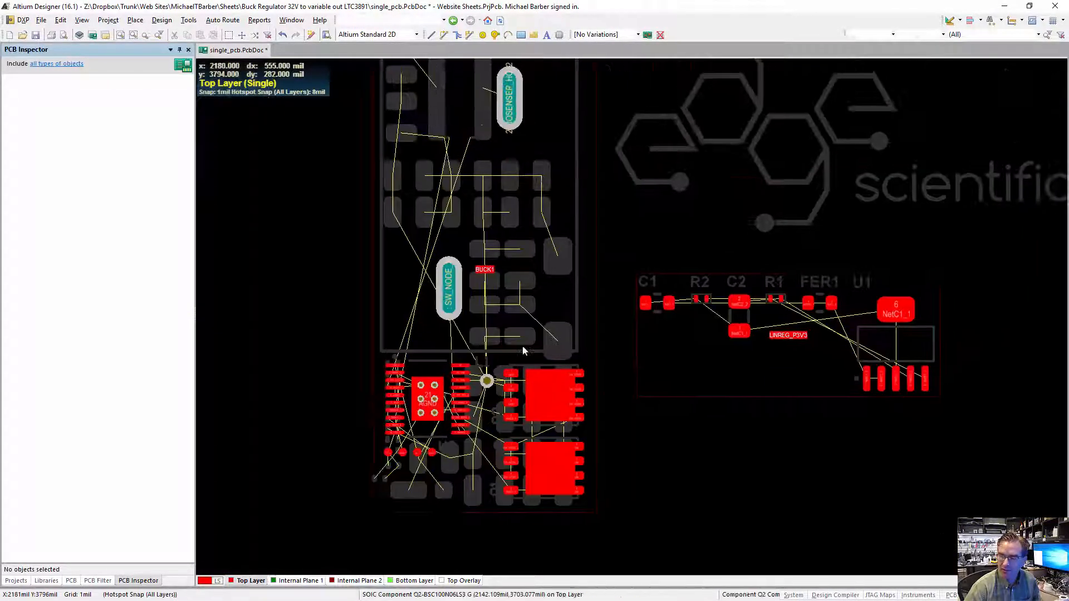